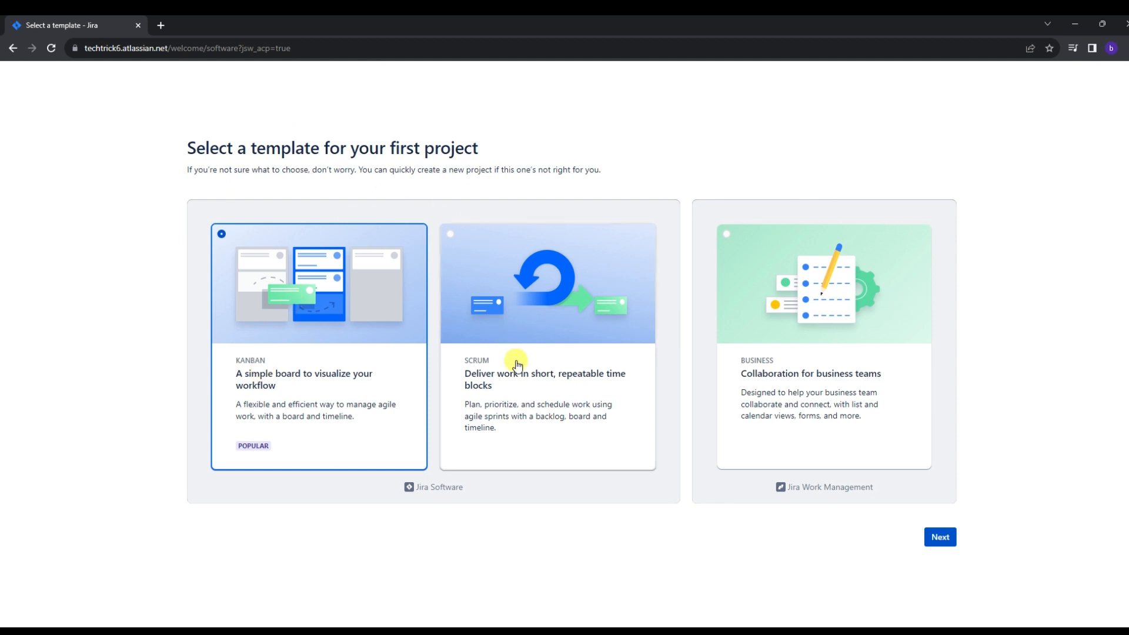
Choose the Business template for the first project and continue to the project details.
click(500, 367)
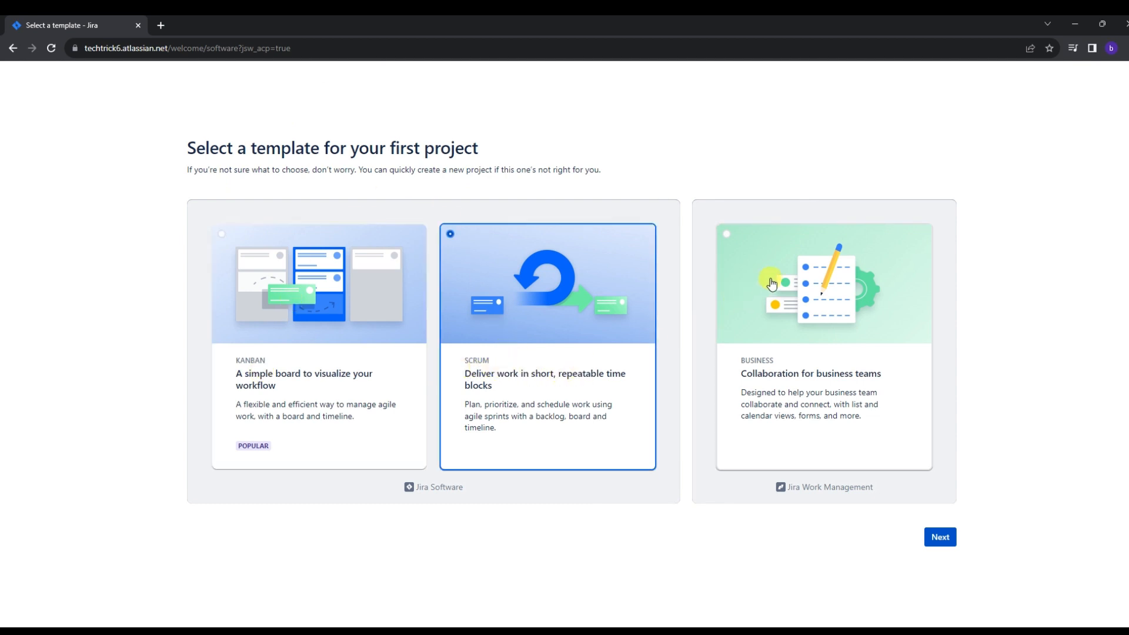
click(757, 355)
click(243, 376)
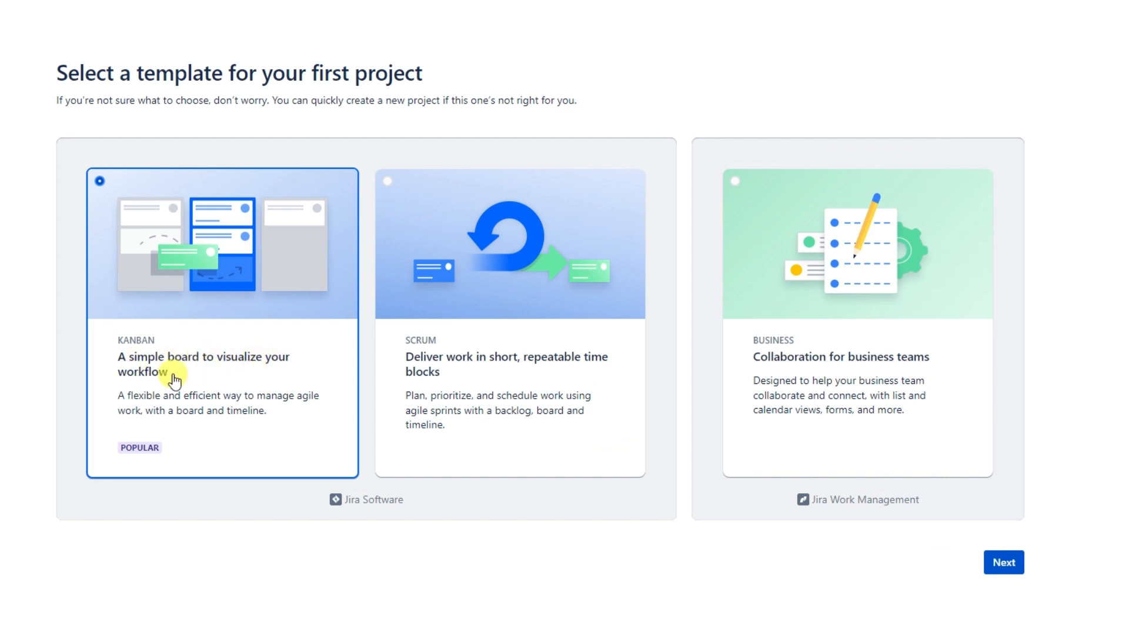
click(442, 342)
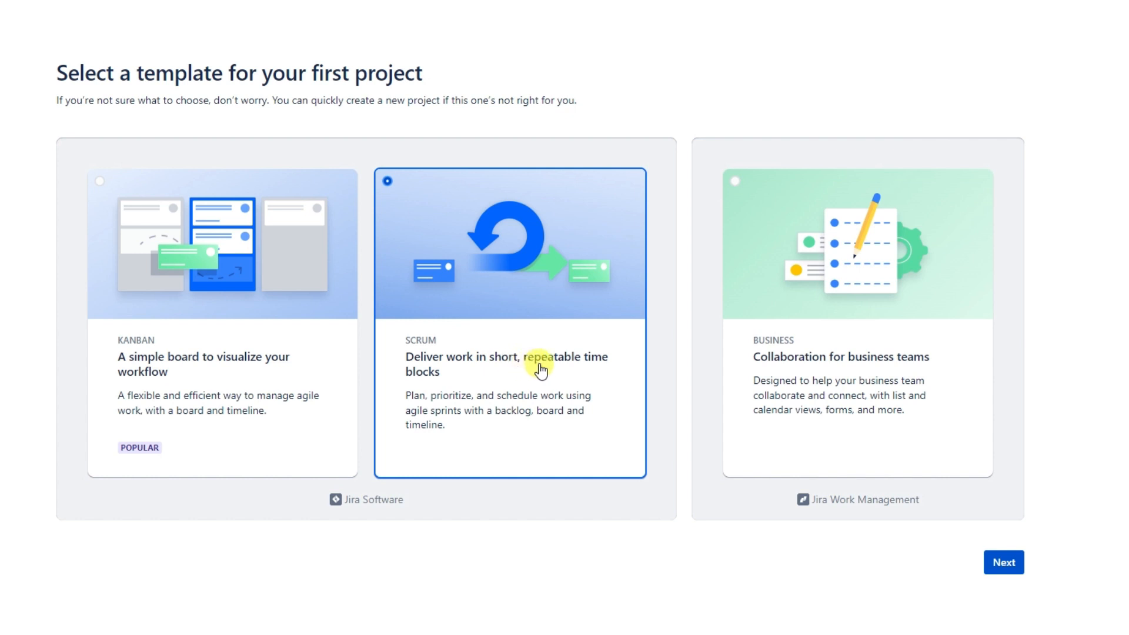
click(768, 338)
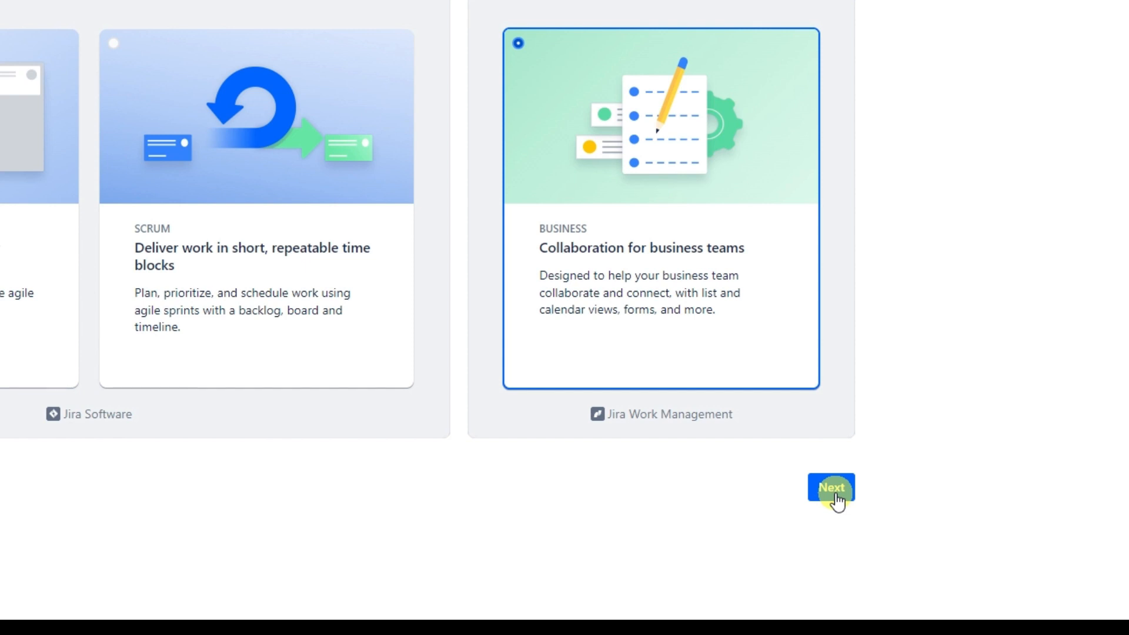
click(834, 489)
Name the new project "Tech Tricks Team".
click(207, 219)
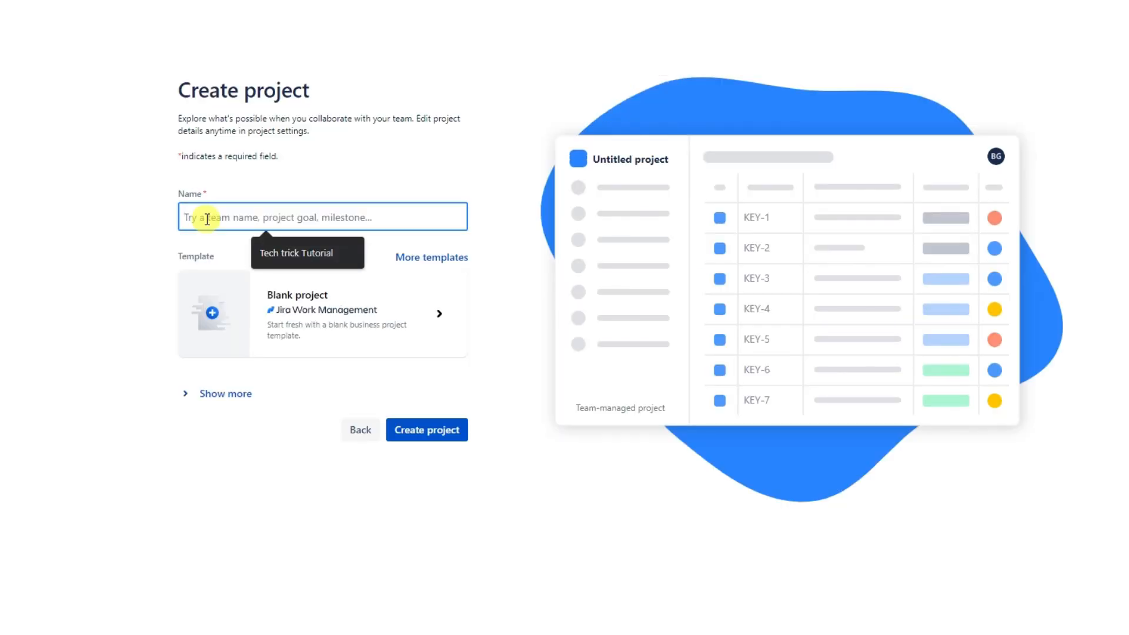
text(Tec)
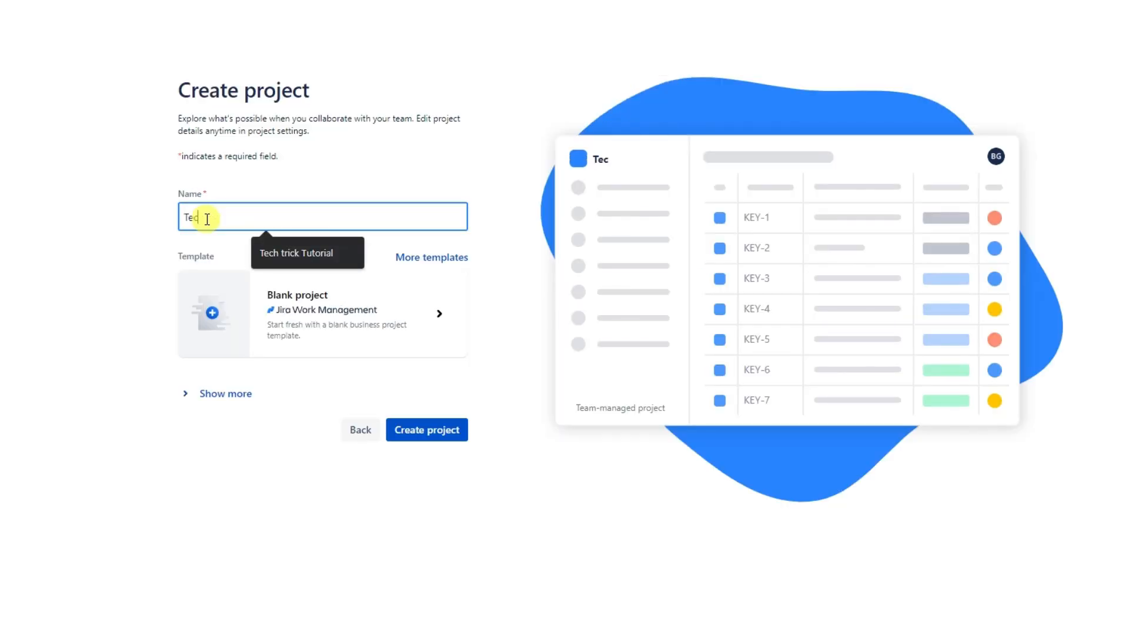
text(h Tricks )
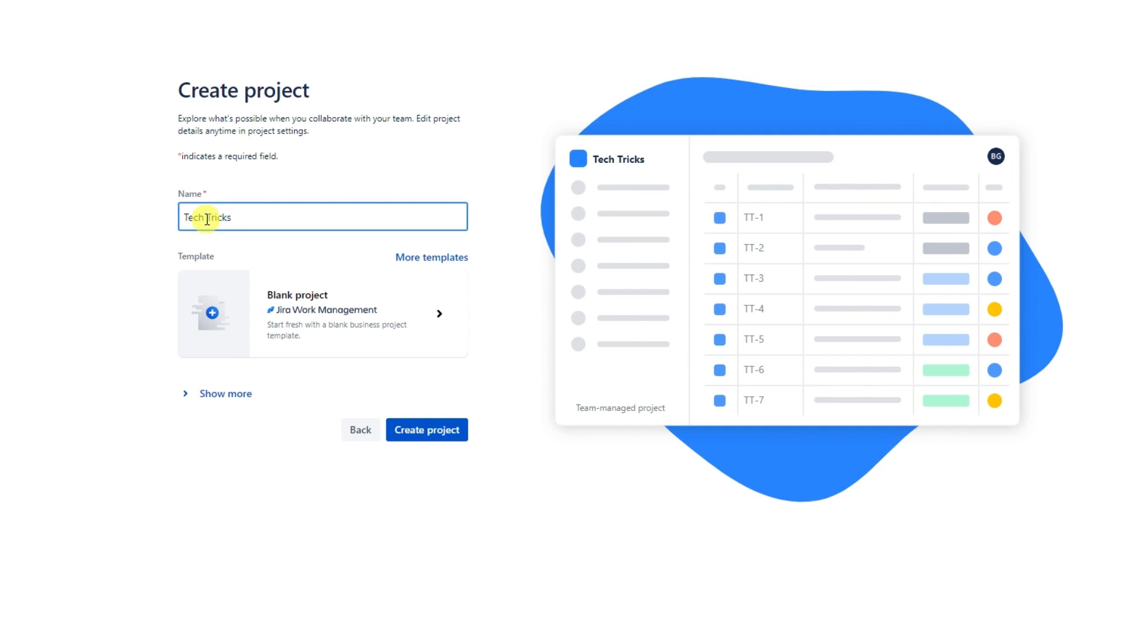
text(Team)
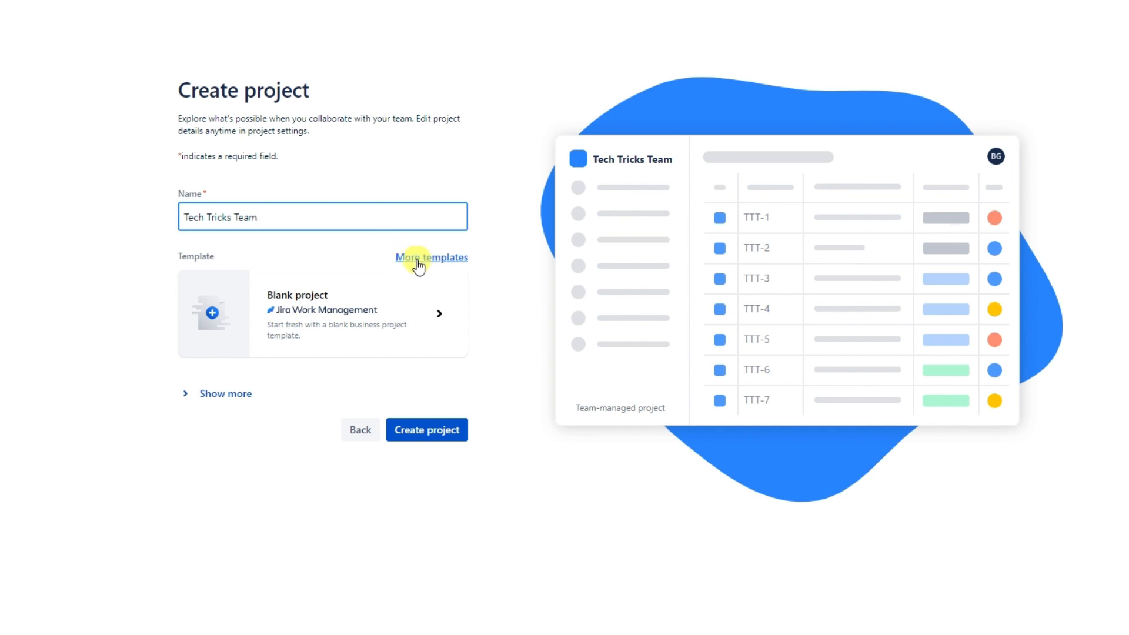
Choose the Blank project template from the Work management category and create the project.
click(450, 263)
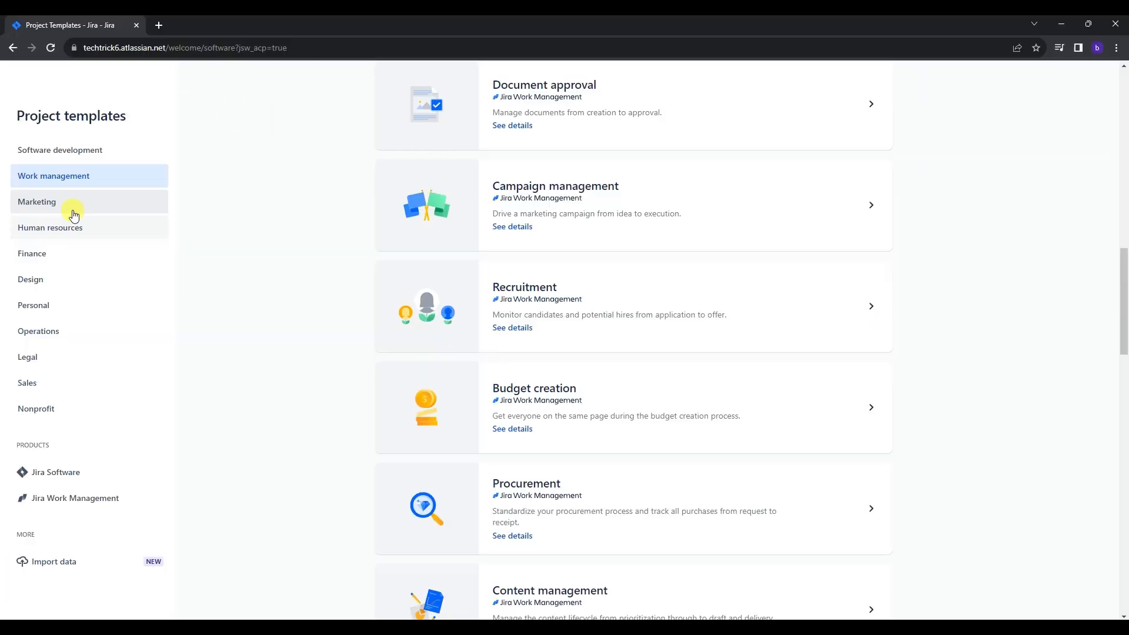
click(64, 202)
click(64, 234)
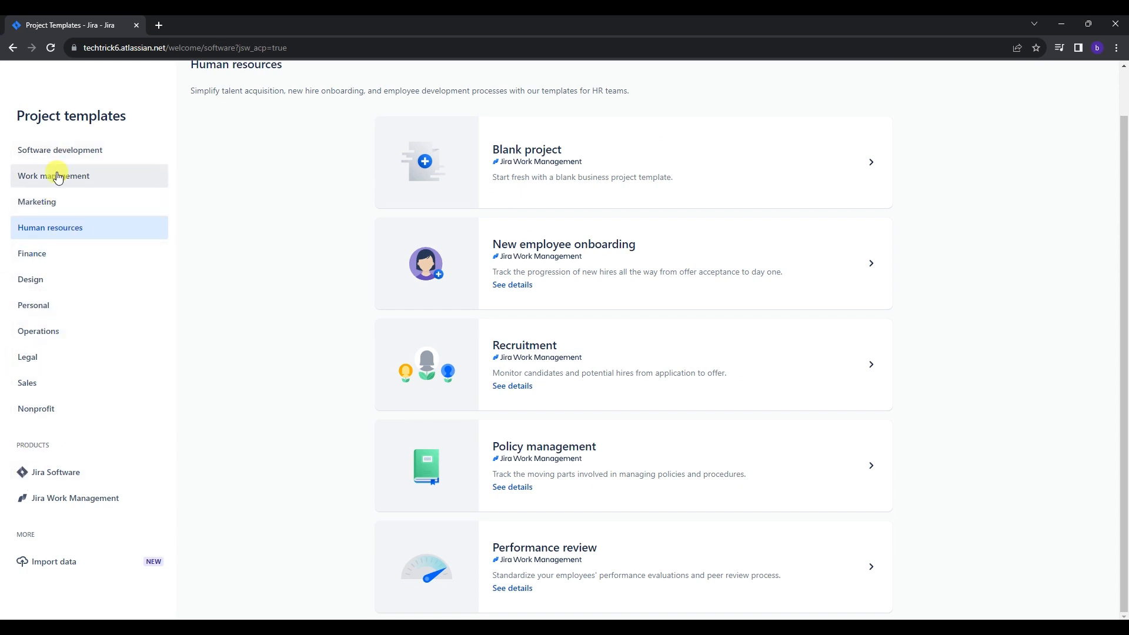
click(62, 151)
click(74, 176)
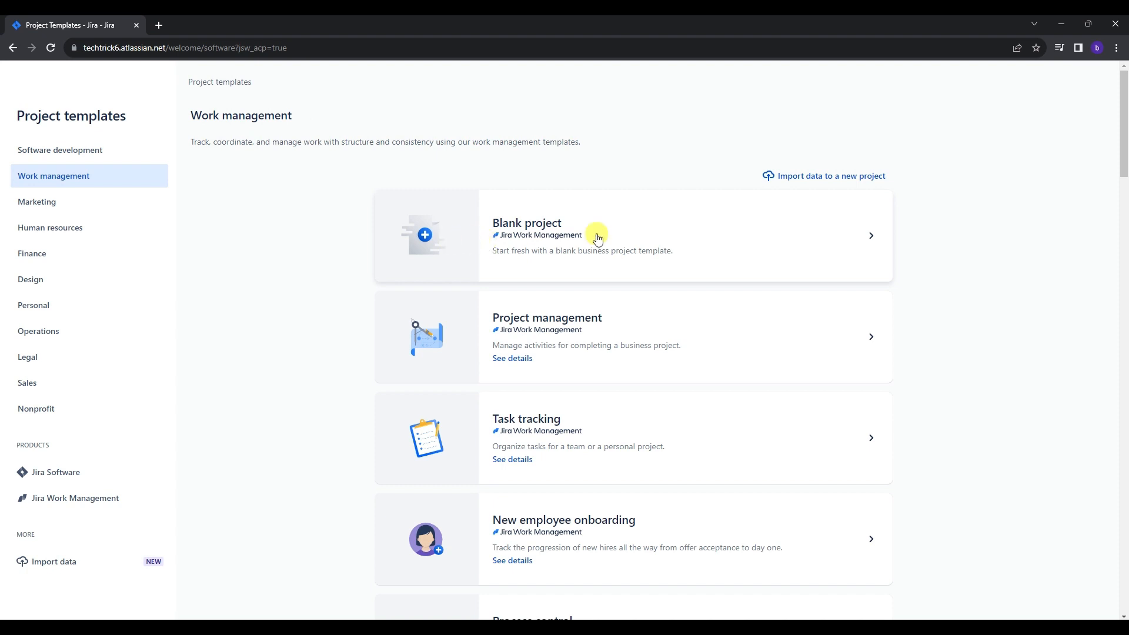
click(540, 230)
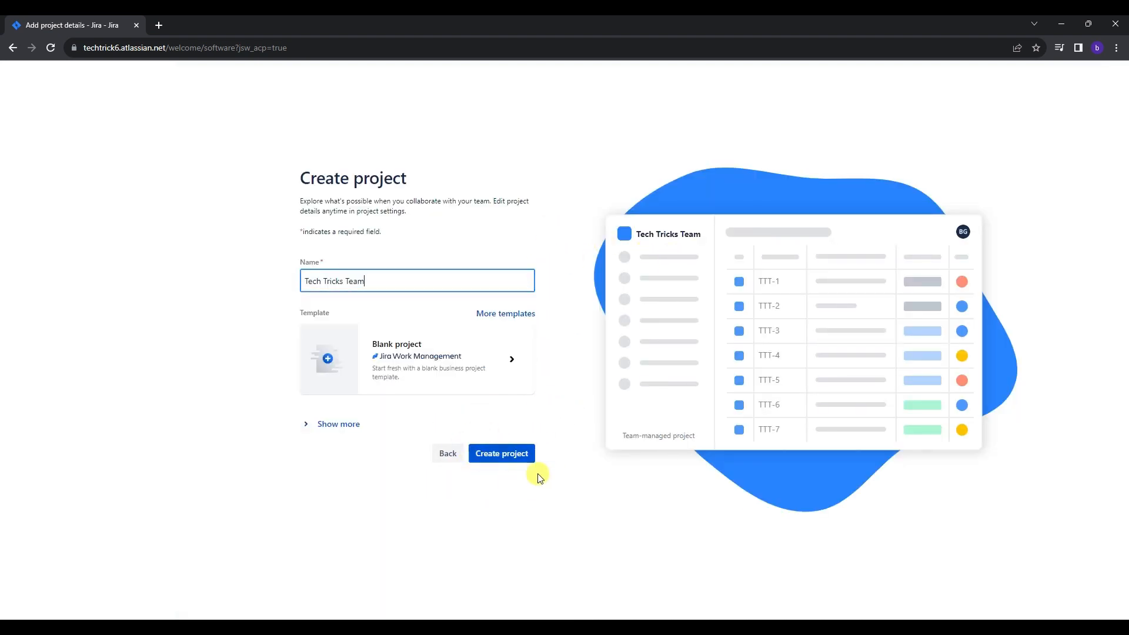
click(507, 457)
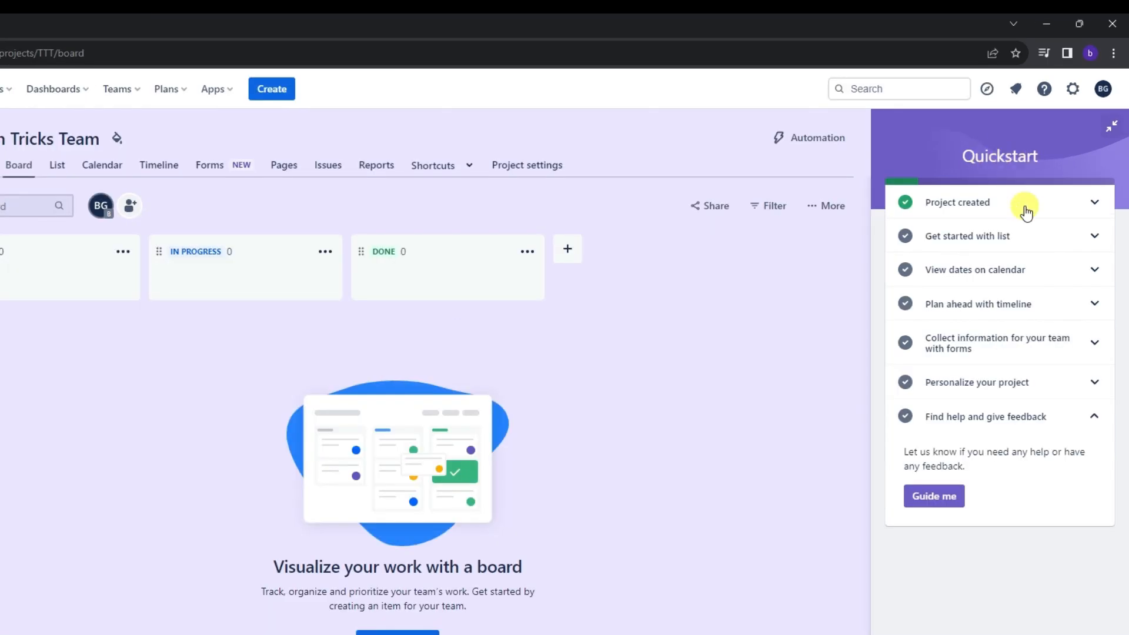
Look through the Quickstart topics, from project creation, list, calendar and timeline to forms, personalization and help.
click(1040, 174)
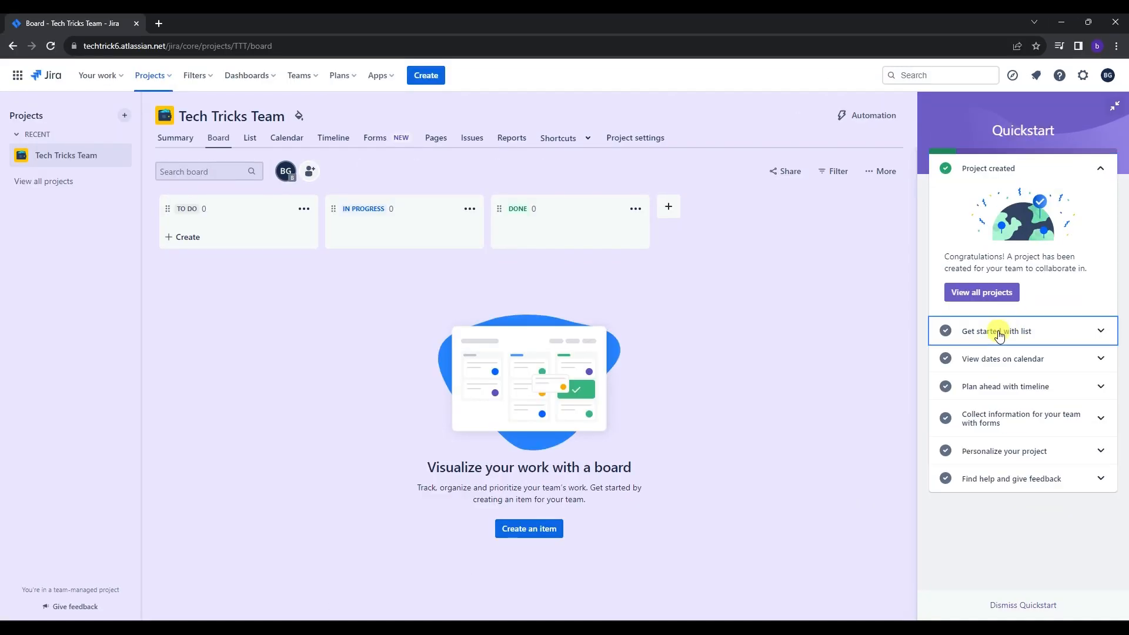
click(967, 401)
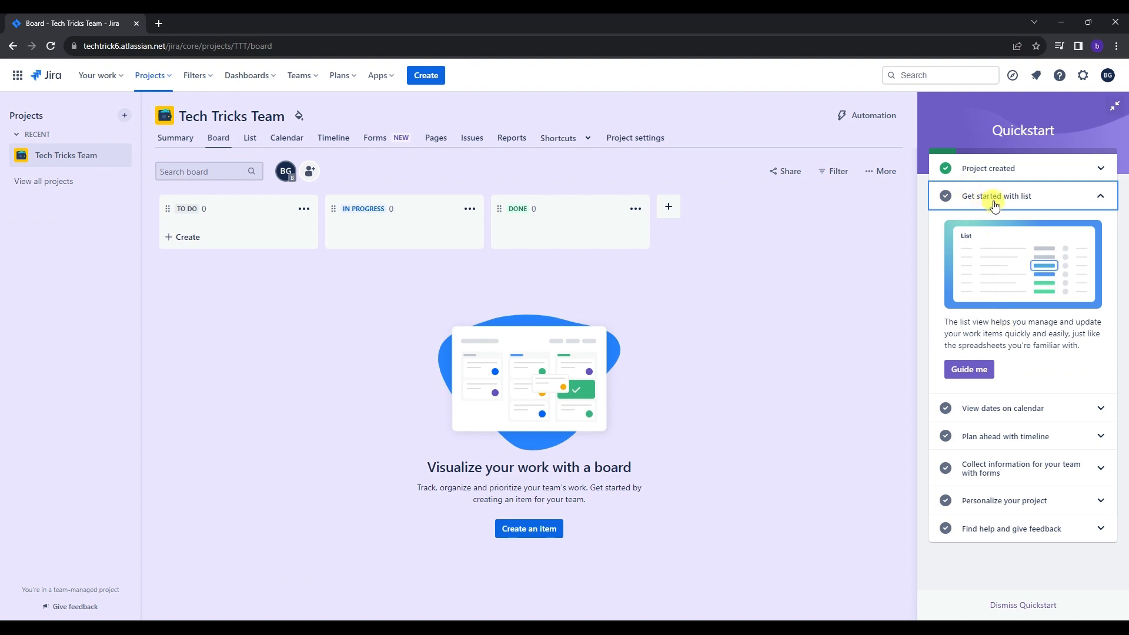
click(1060, 415)
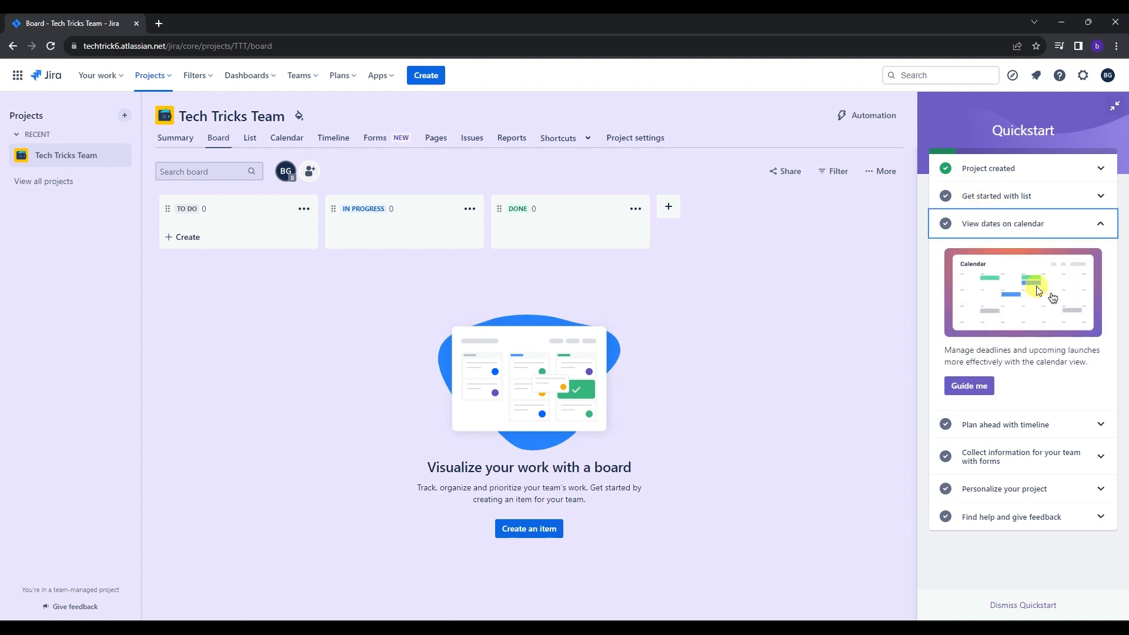
click(1026, 425)
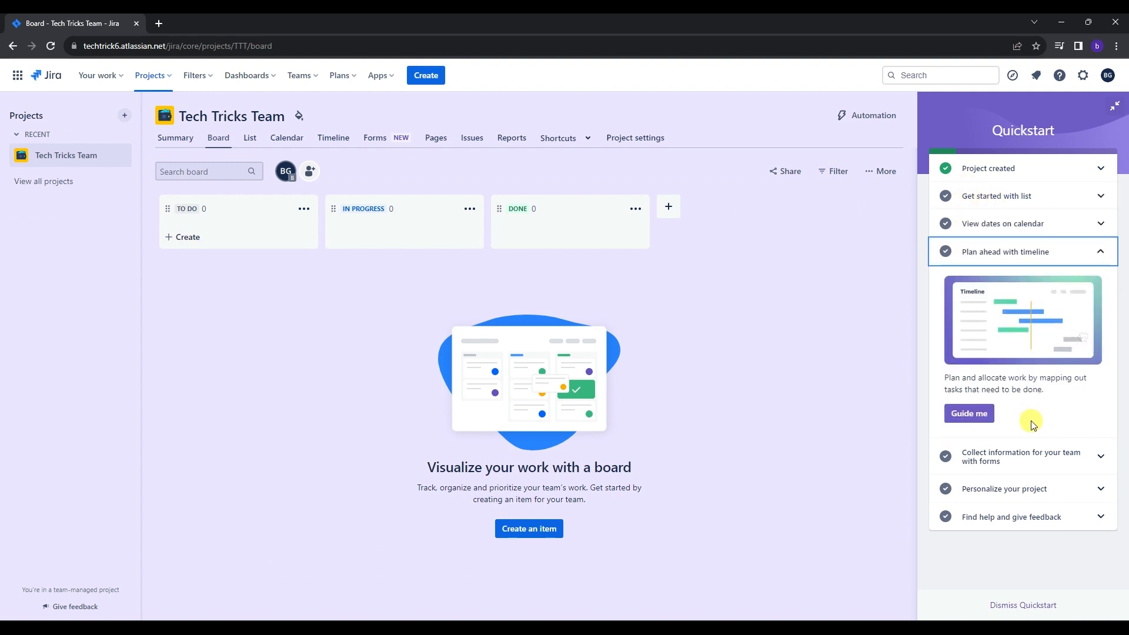
click(979, 465)
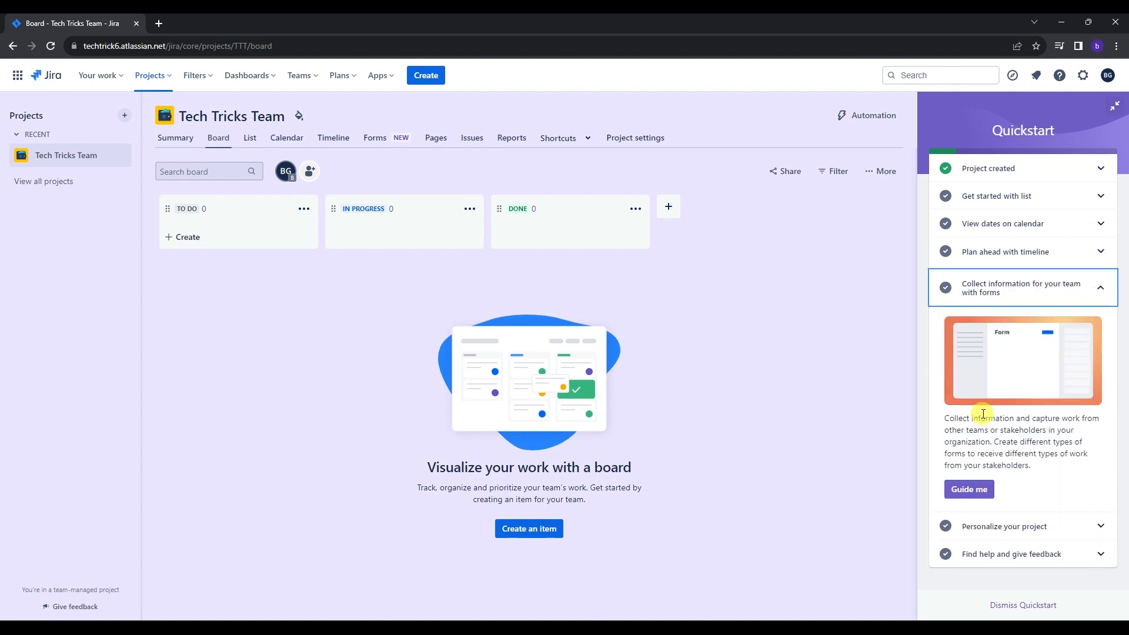
click(1033, 523)
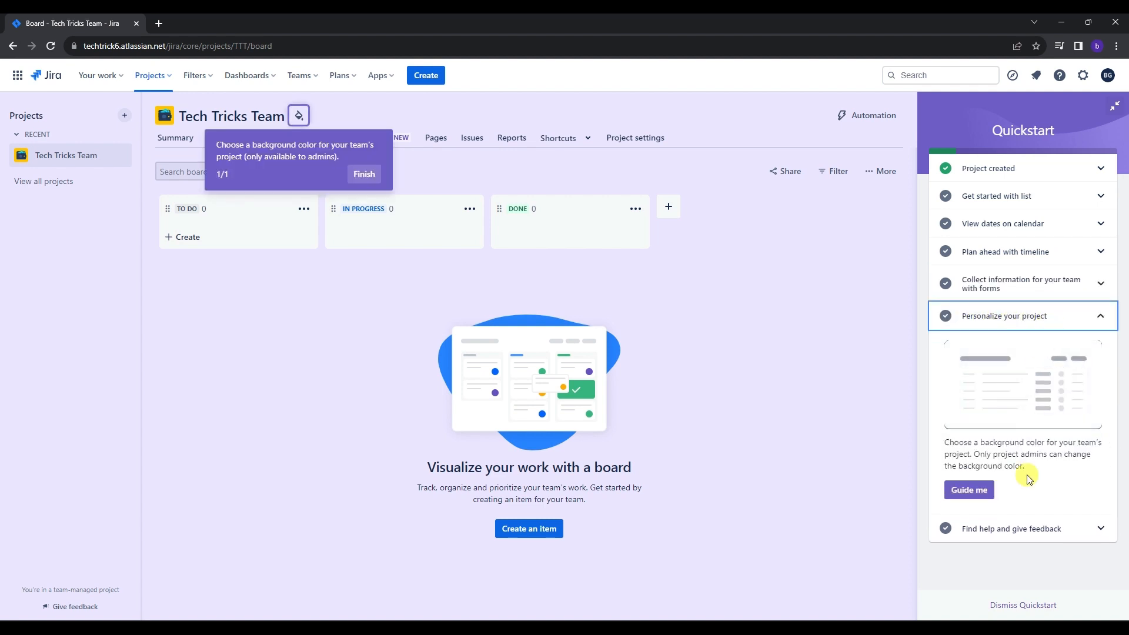
click(1028, 528)
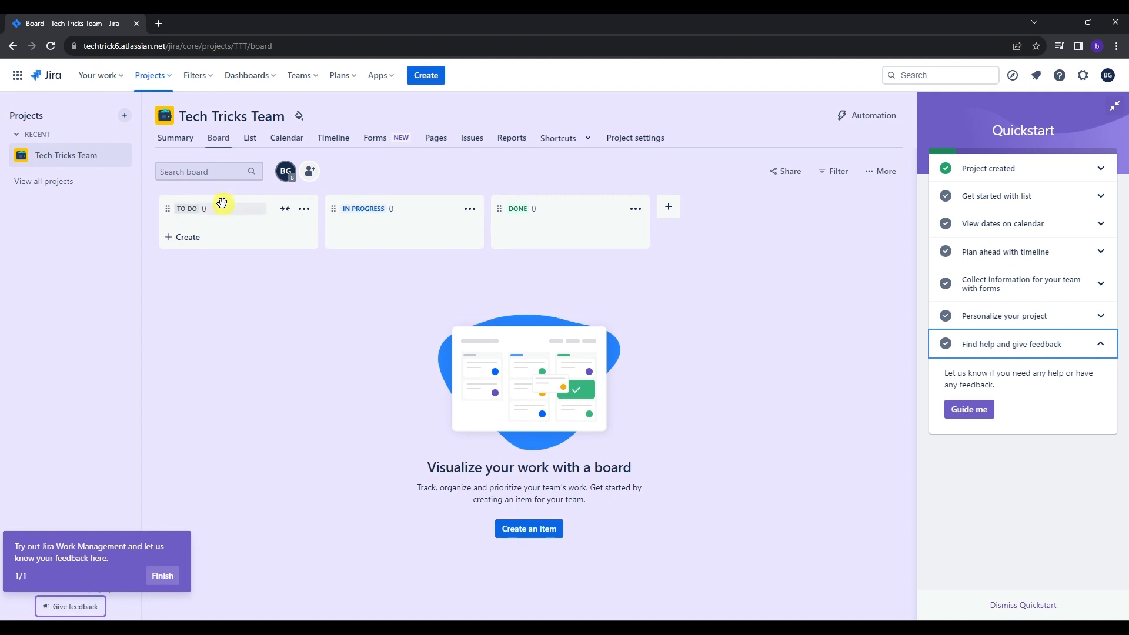
Create a task titled "Tech Tricks Tutorial Video]" in the To Do column.
click(171, 239)
text(Tech Tricks Tut)
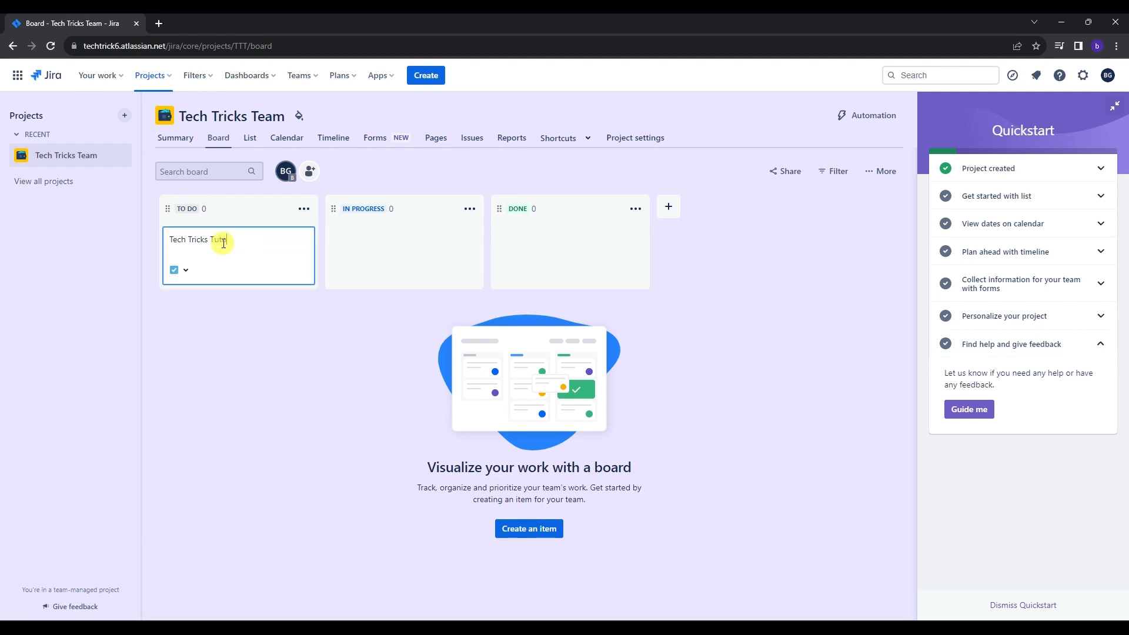
text(orial Video)
key(Return)
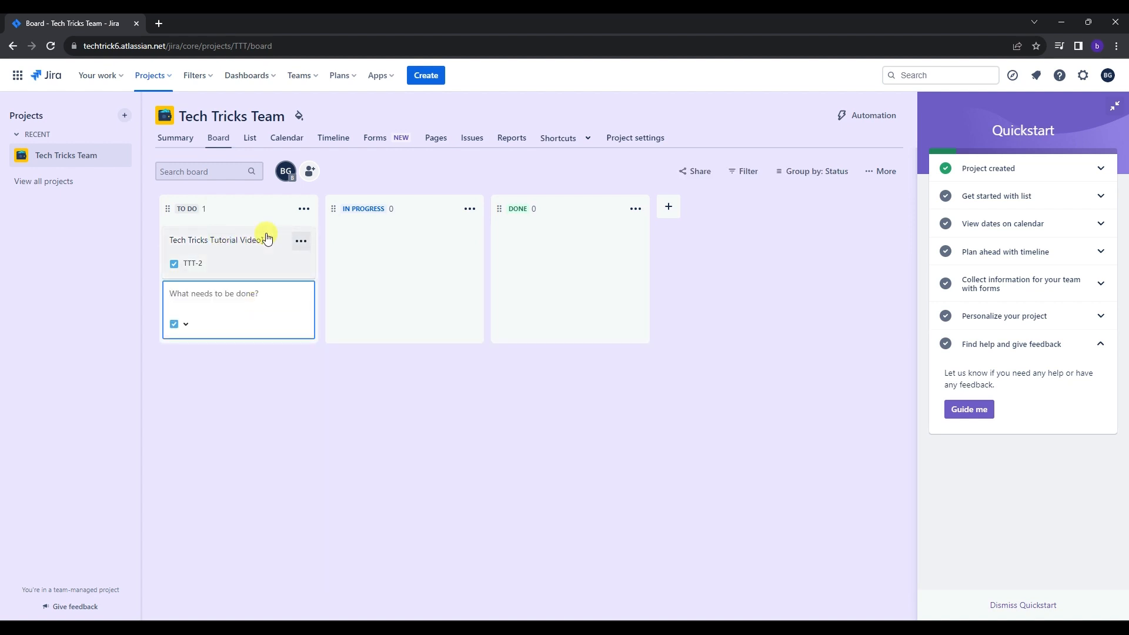
From the new task's add-apps option, search the marketplace for "drive" and view the Google Drive and Docs for Jira app.
click(216, 255)
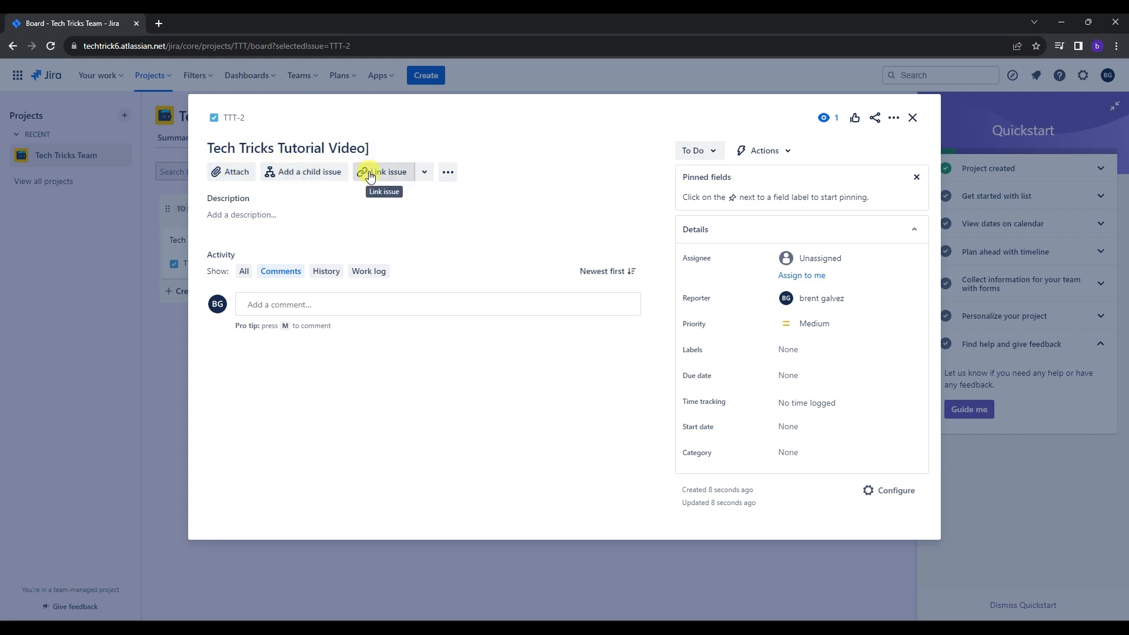
click(452, 174)
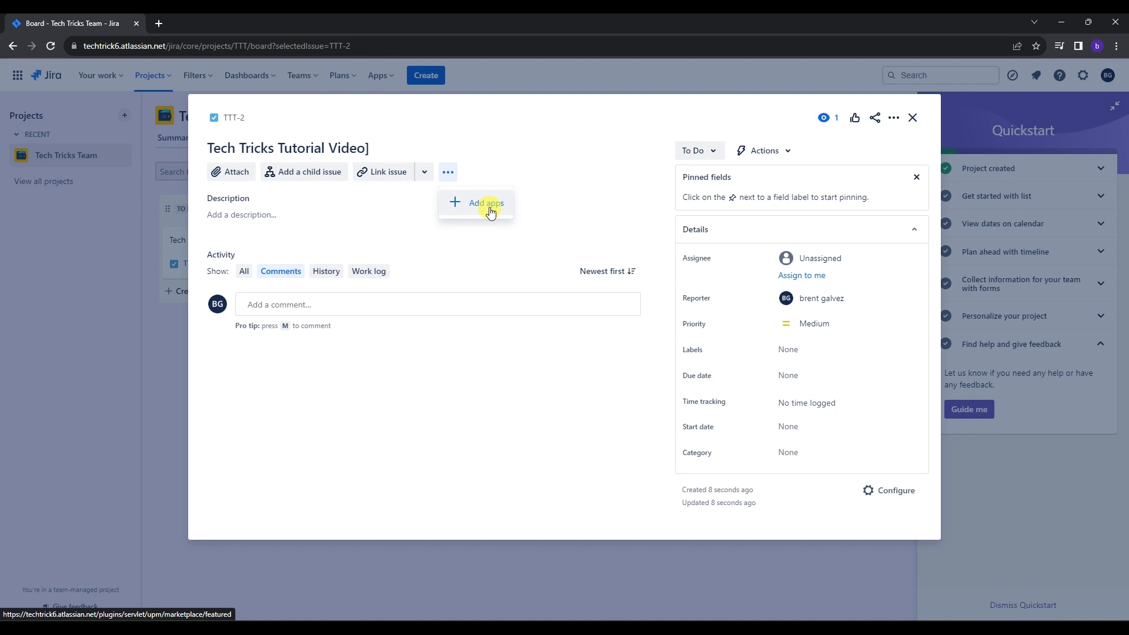
click(468, 205)
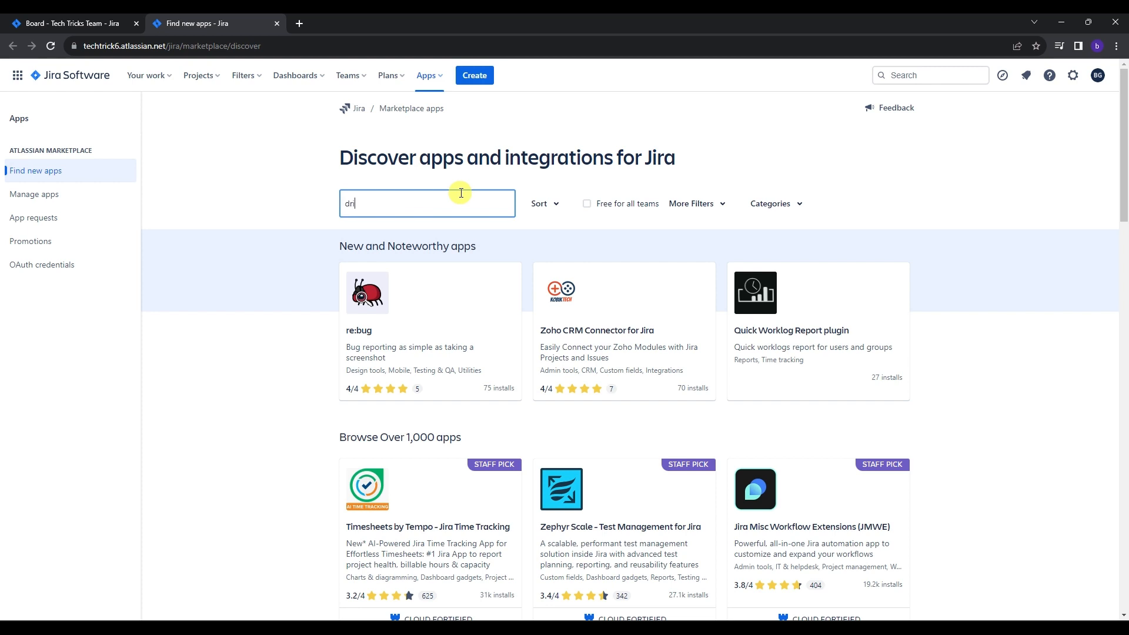
key(Return)
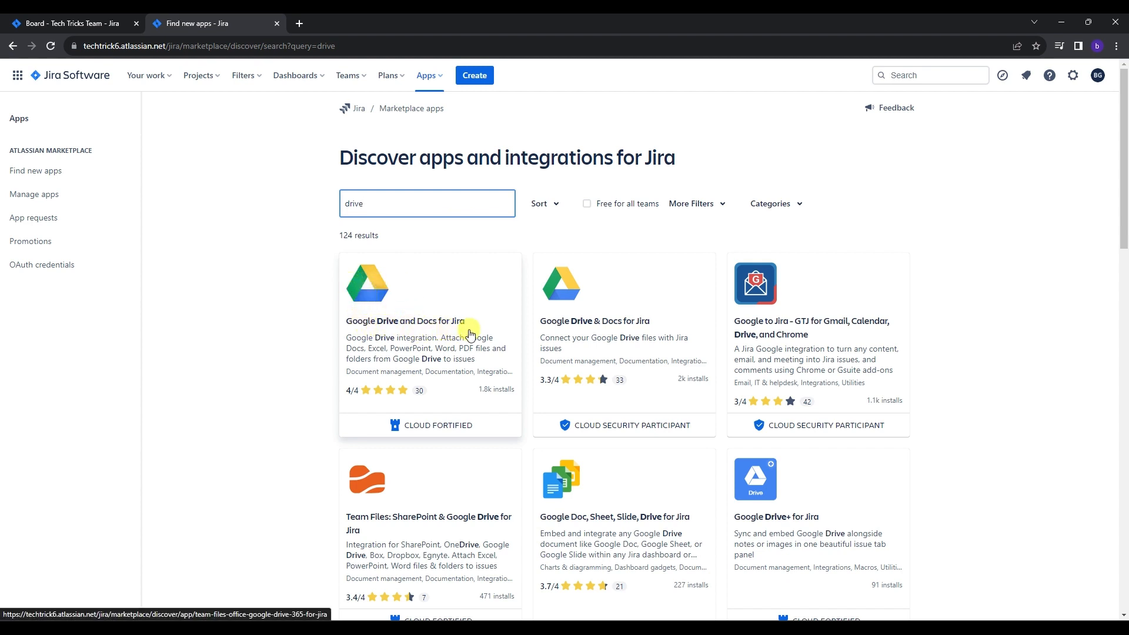
click(400, 297)
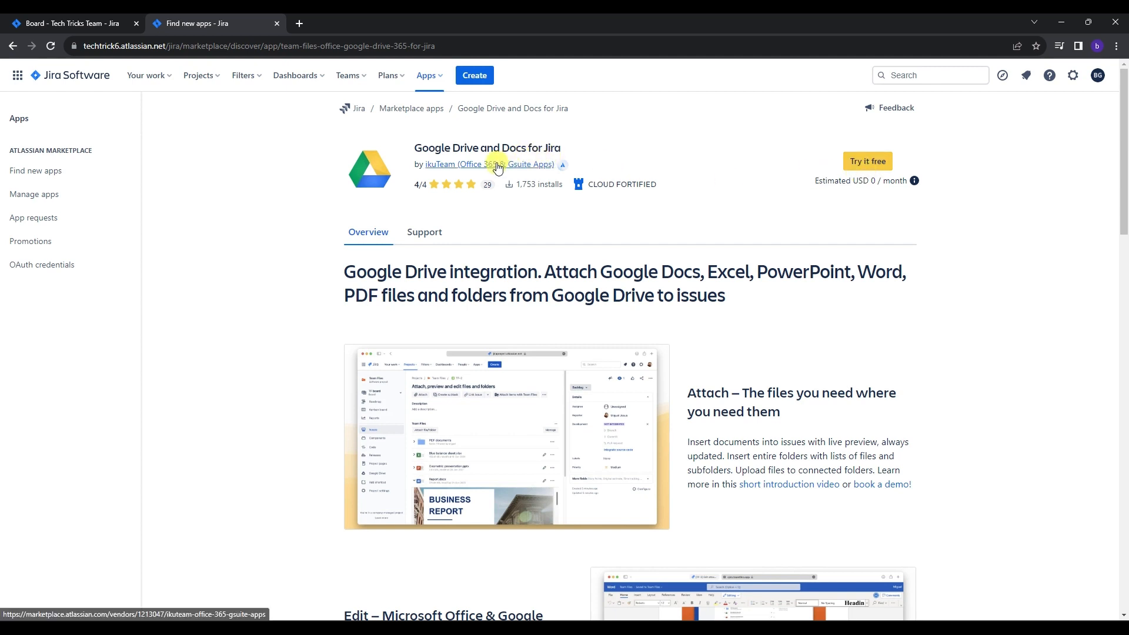
Return to the open task in the board tab and bring up its linked-issue search.
click(90, 23)
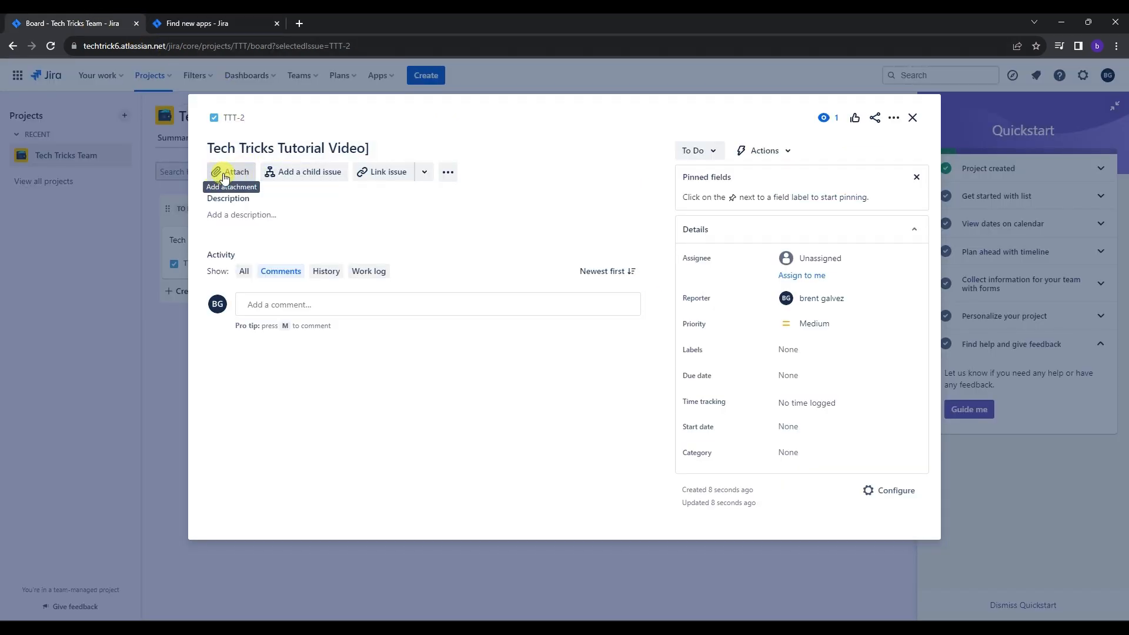
click(383, 172)
click(350, 282)
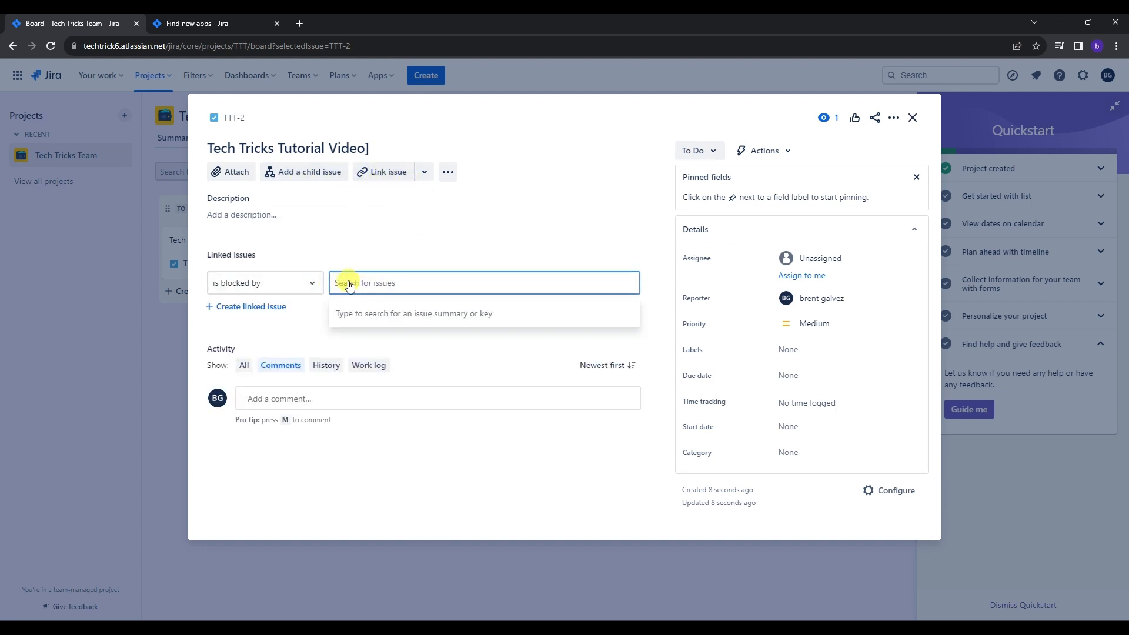
click(370, 286)
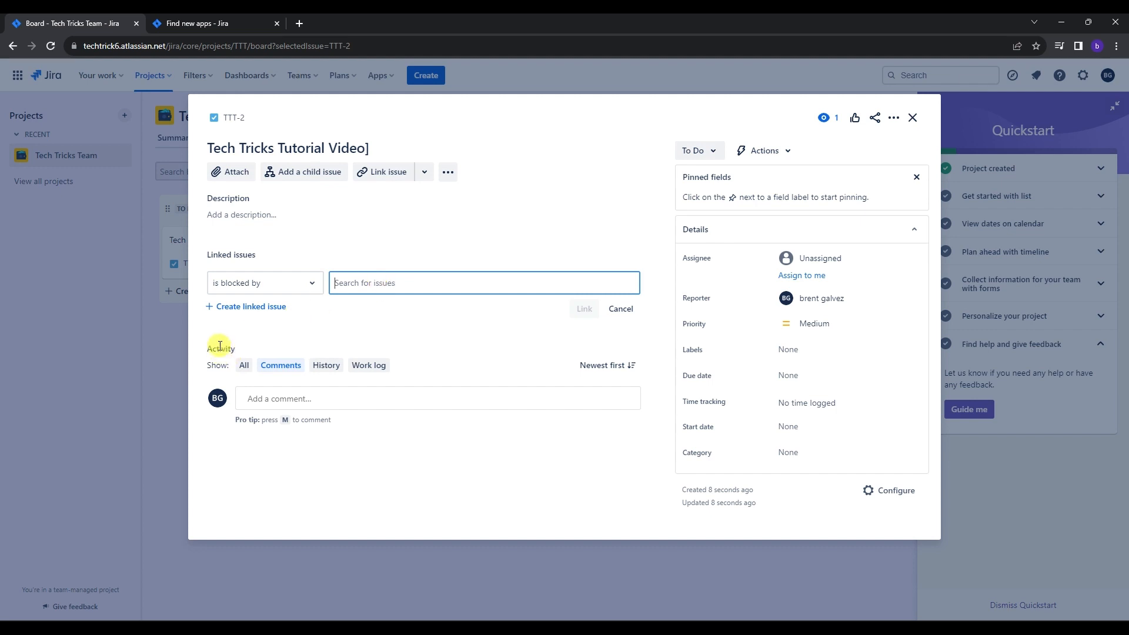
Add the comment "Planning to make videos" to the task, save it and close the task.
click(424, 394)
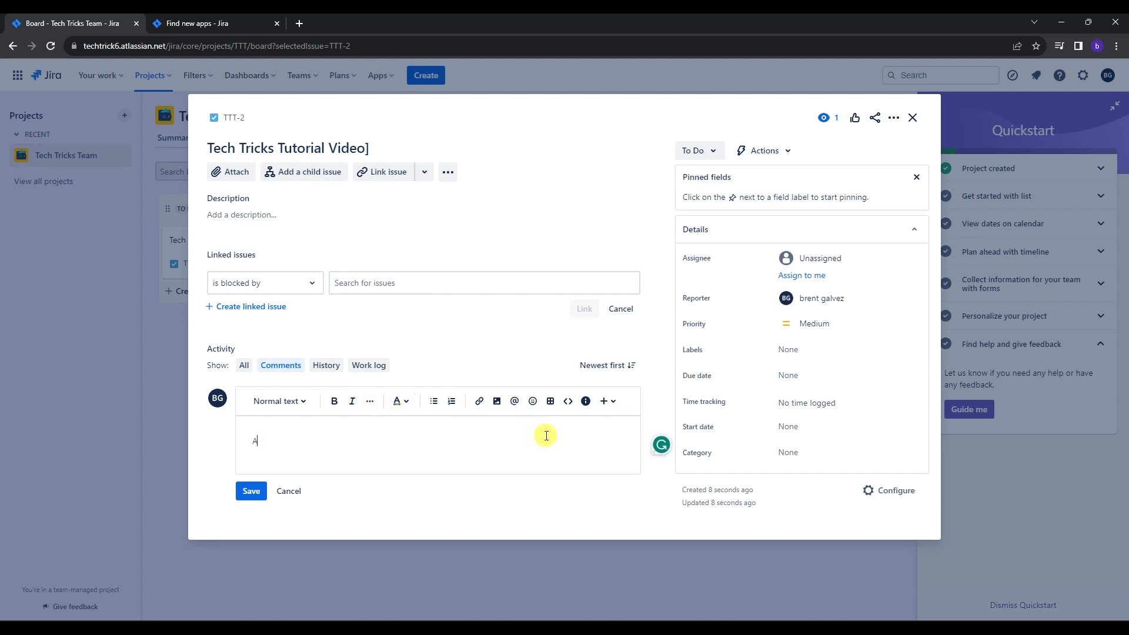
text(Planning to make videos)
click(251, 491)
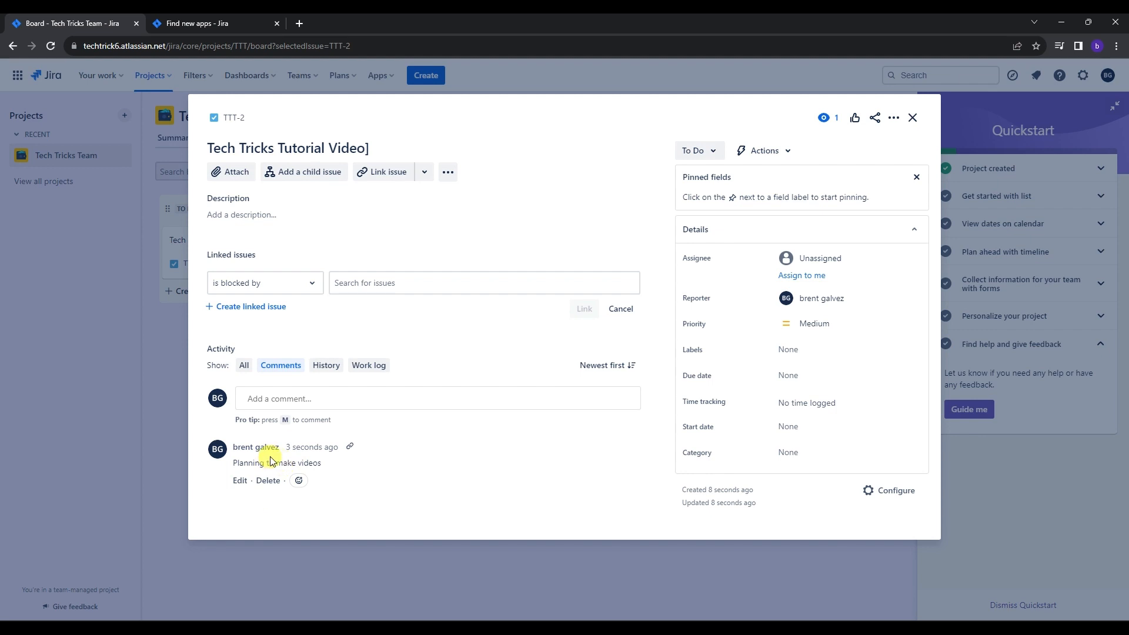
key(Escape)
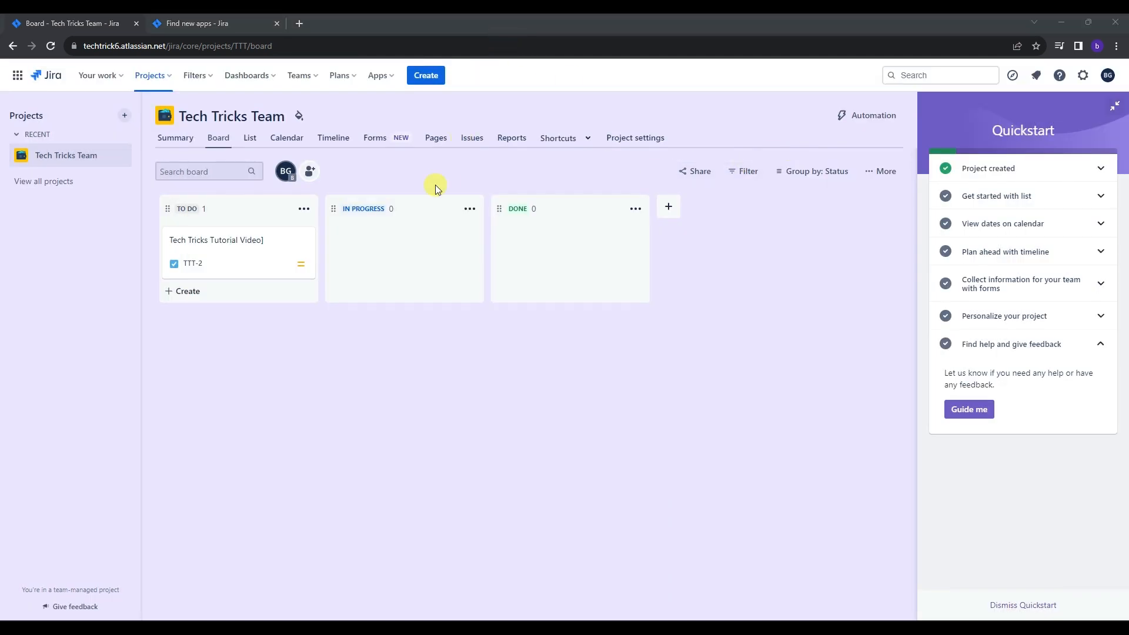
click(301, 75)
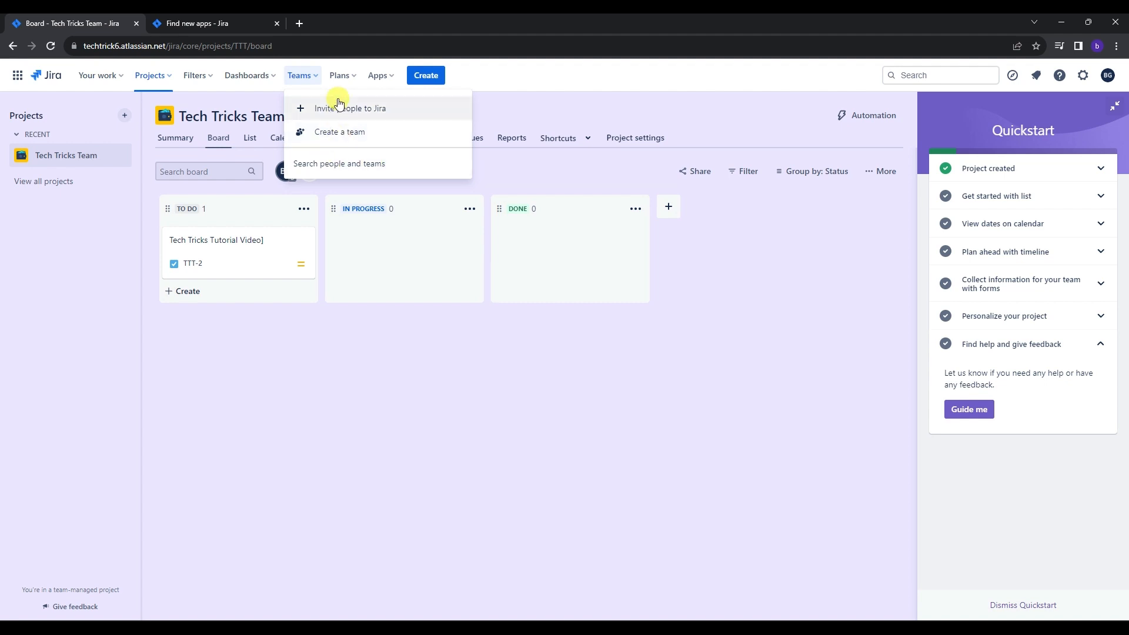
click(315, 78)
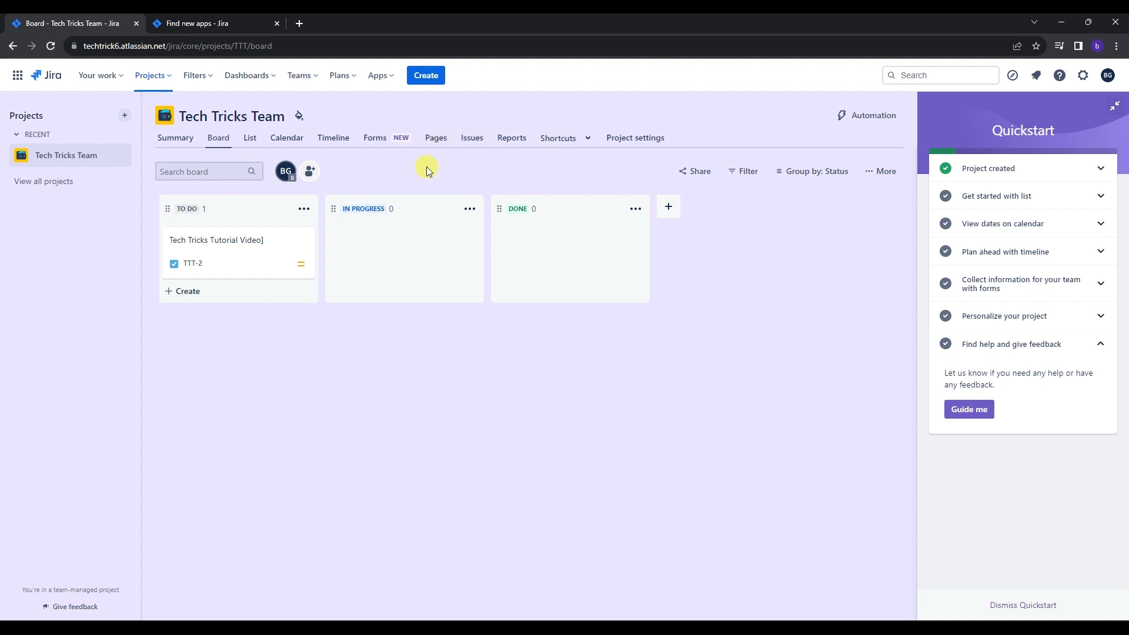
Review the project's Summary page, from the status overview and recent activity down to team workload and related projects.
click(175, 141)
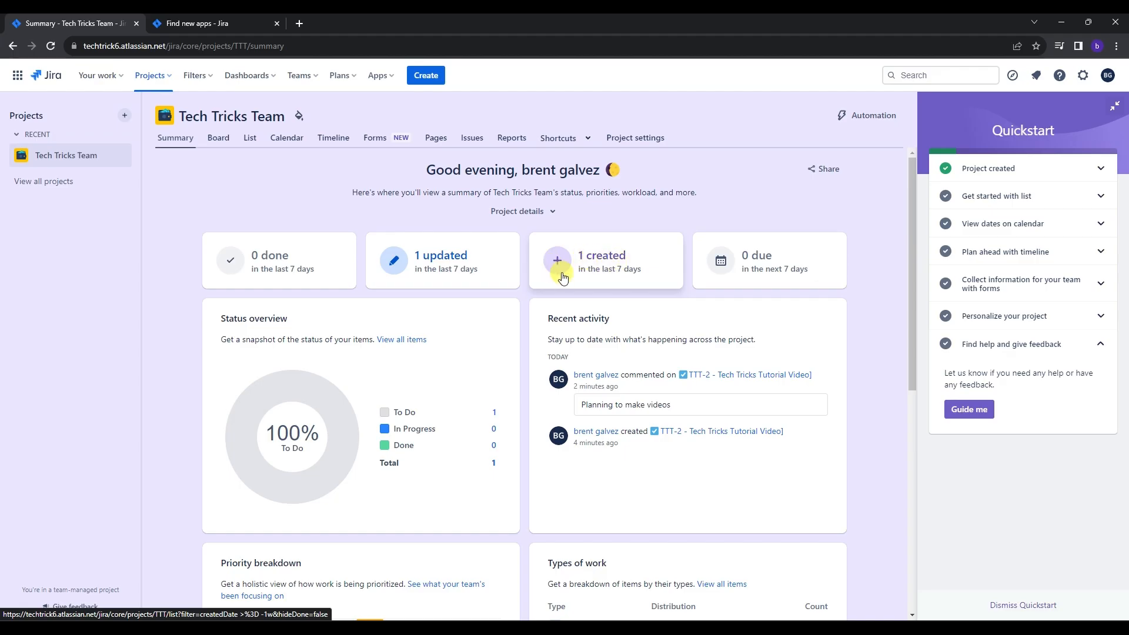
scroll(595, 282, down, 4)
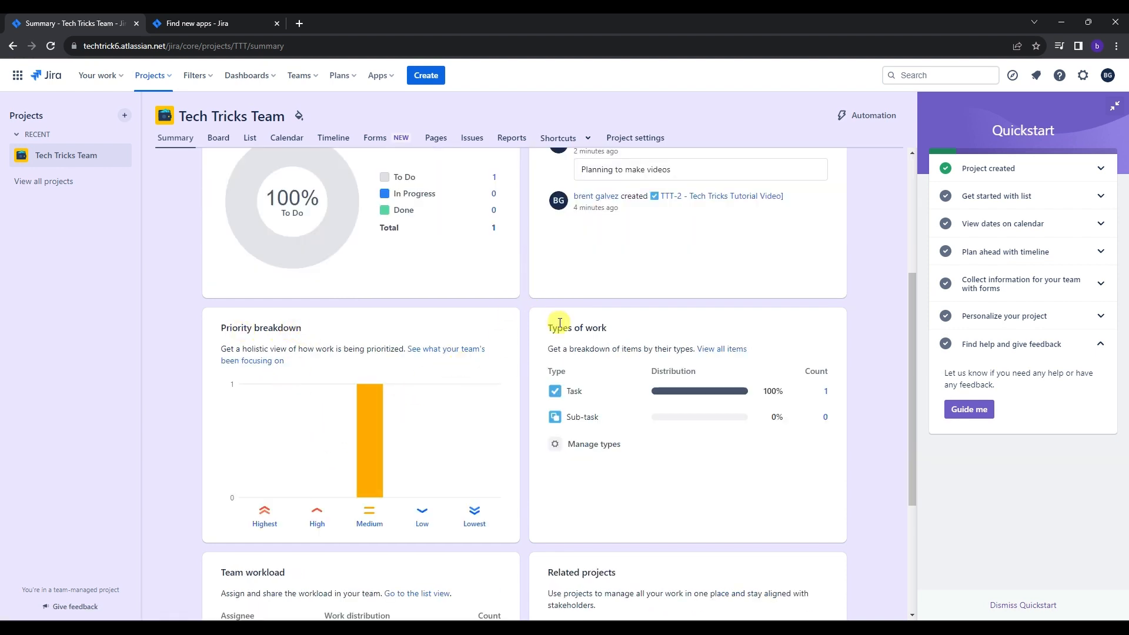
scroll(652, 353, down, 2)
scroll(659, 306, down, 2)
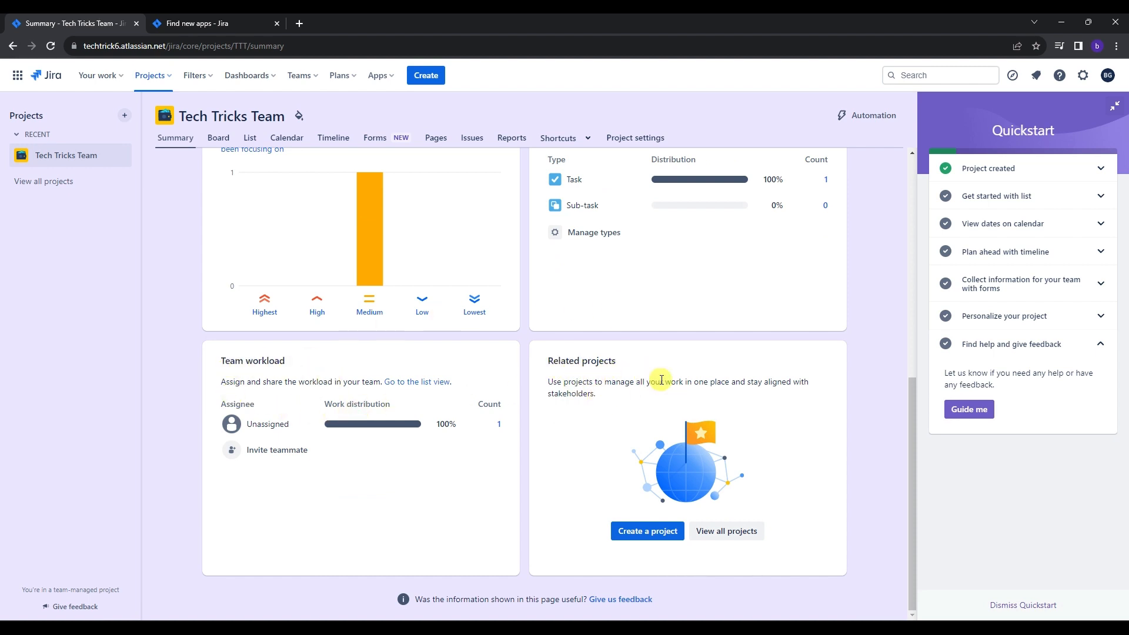
scroll(659, 377, up, 8)
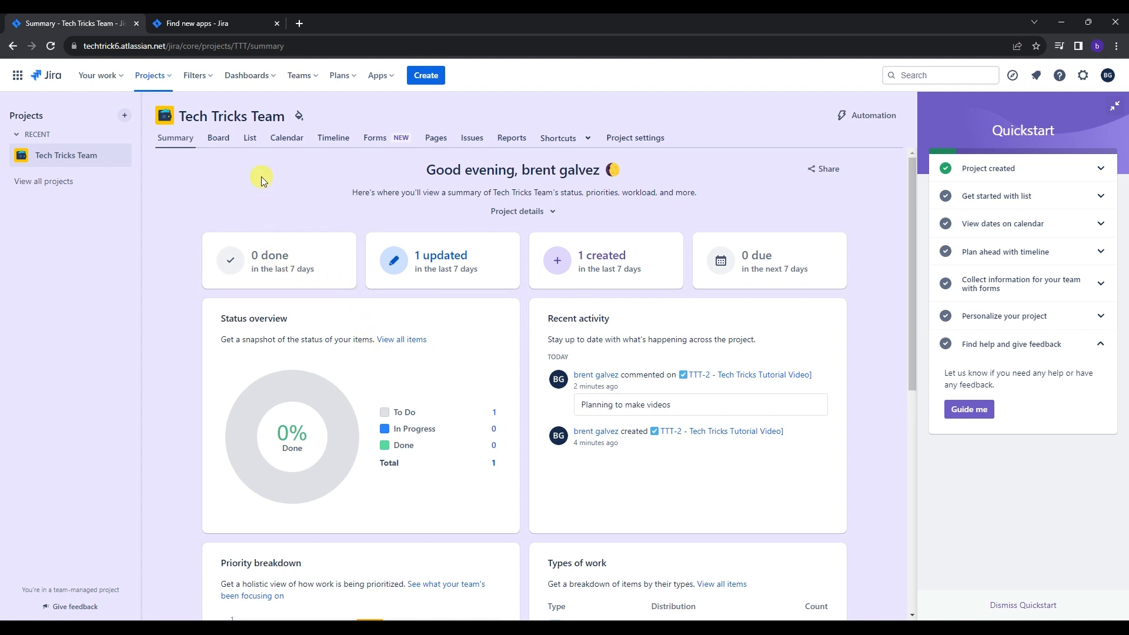
Look through the project's List, Calendar and Timeline views.
click(247, 144)
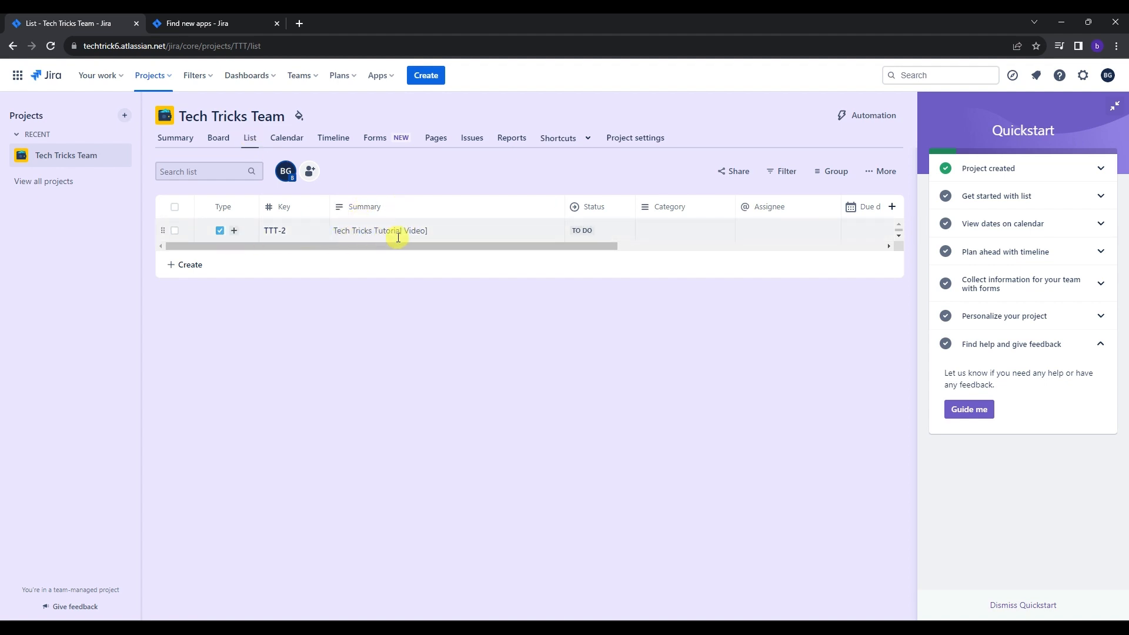
click(286, 137)
scroll(382, 322, down, 2)
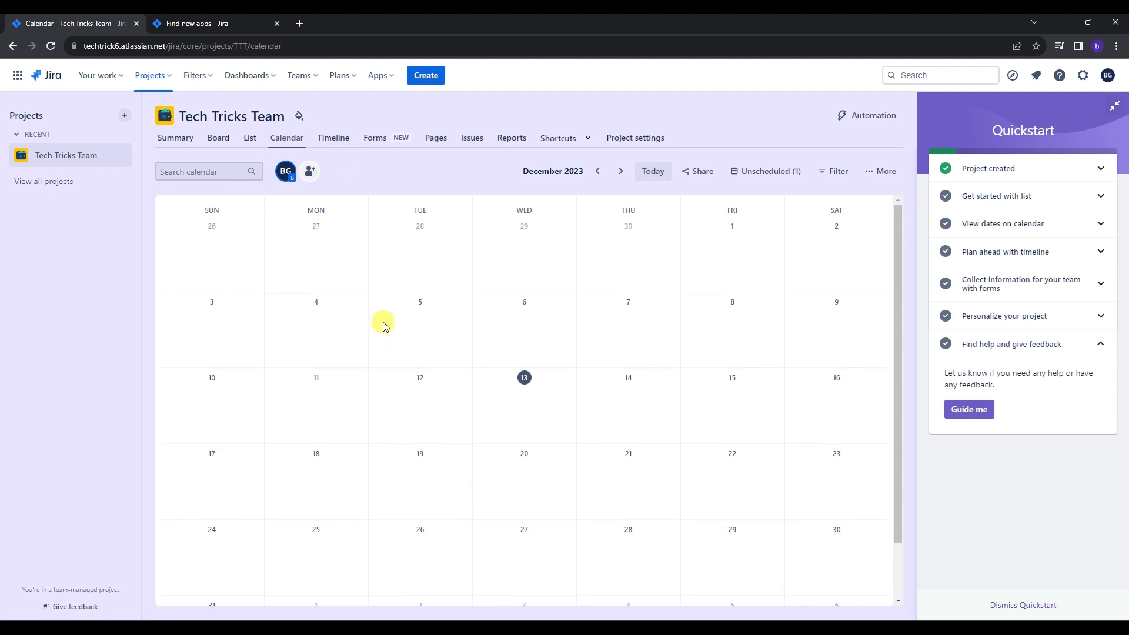
scroll(562, 329, up, 2)
click(333, 140)
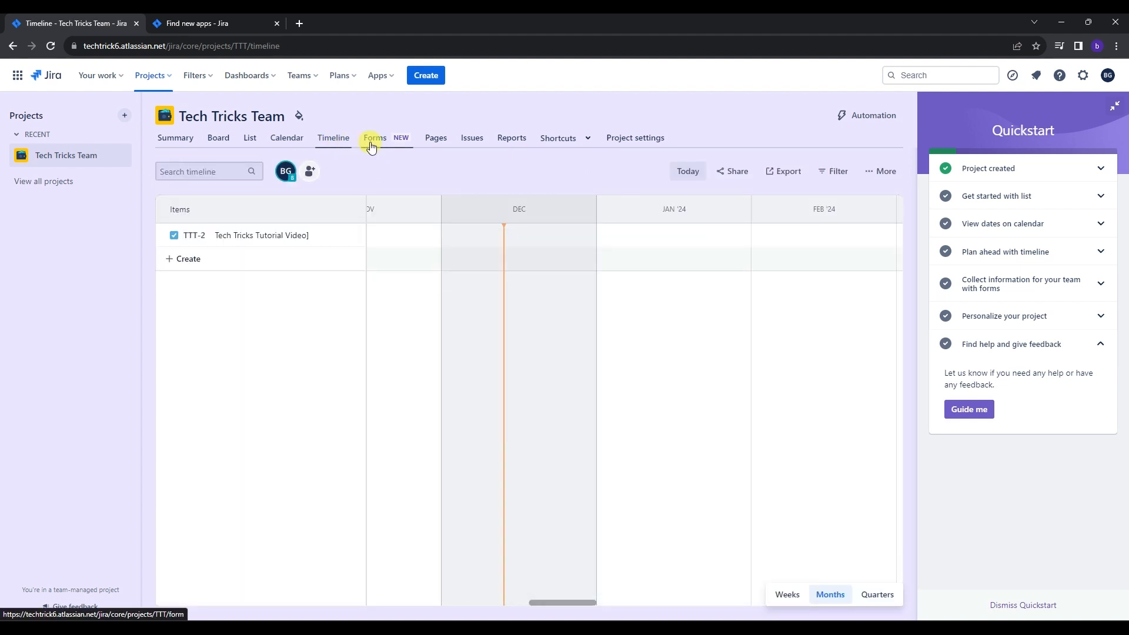
View the project's Forms introduction, the Pages section with its templates, and the Issues section.
click(373, 140)
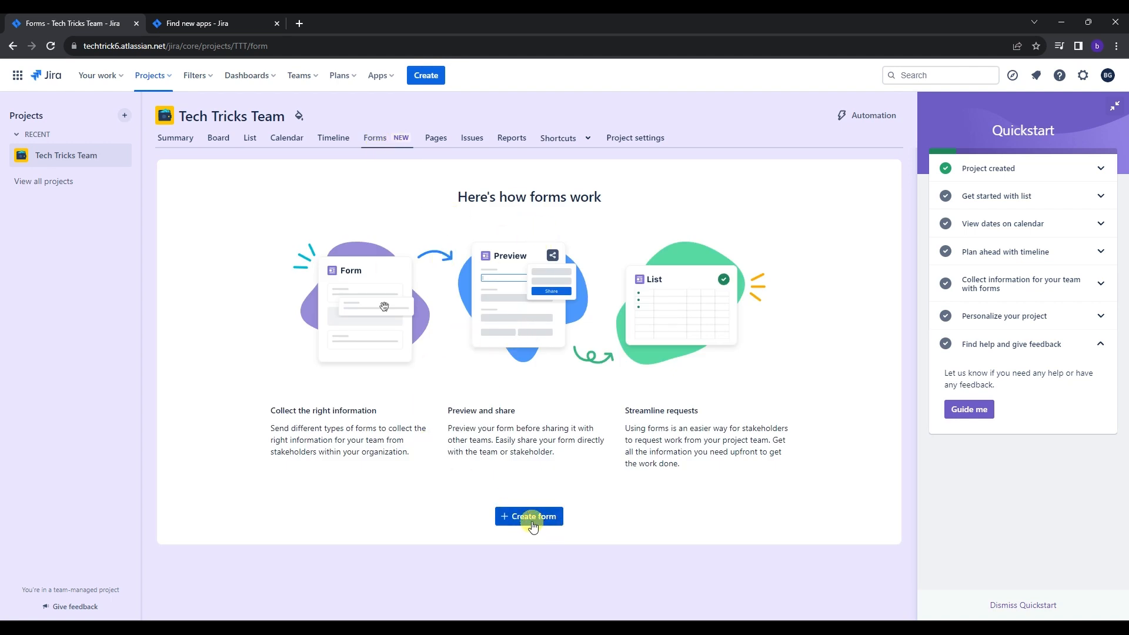
click(436, 139)
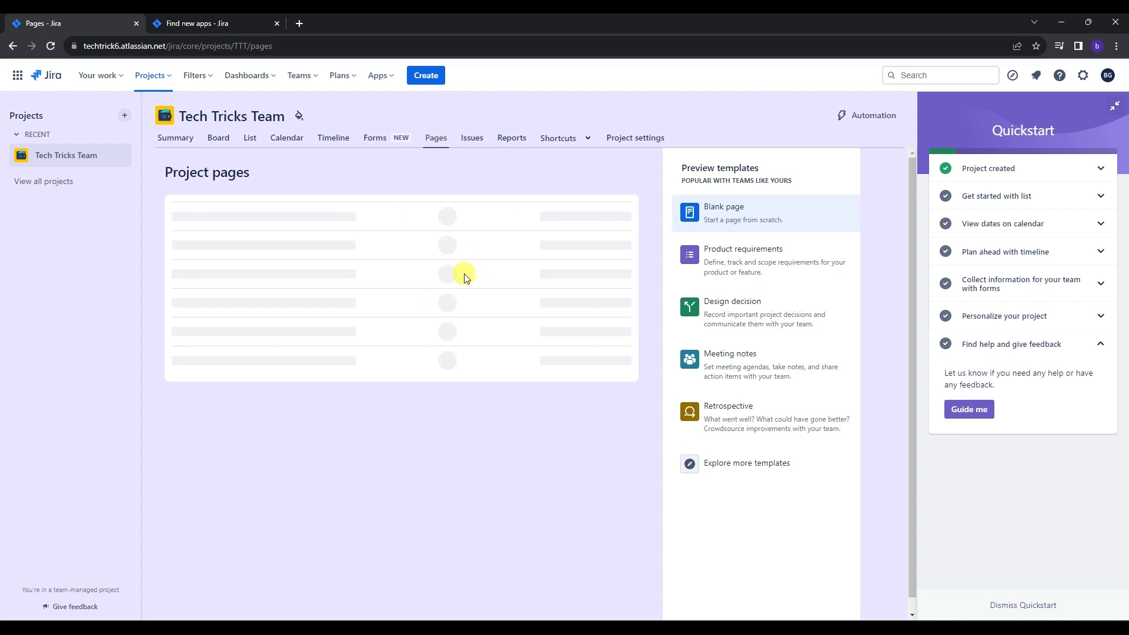
scroll(464, 353, down, 3)
scroll(327, 202, up, 3)
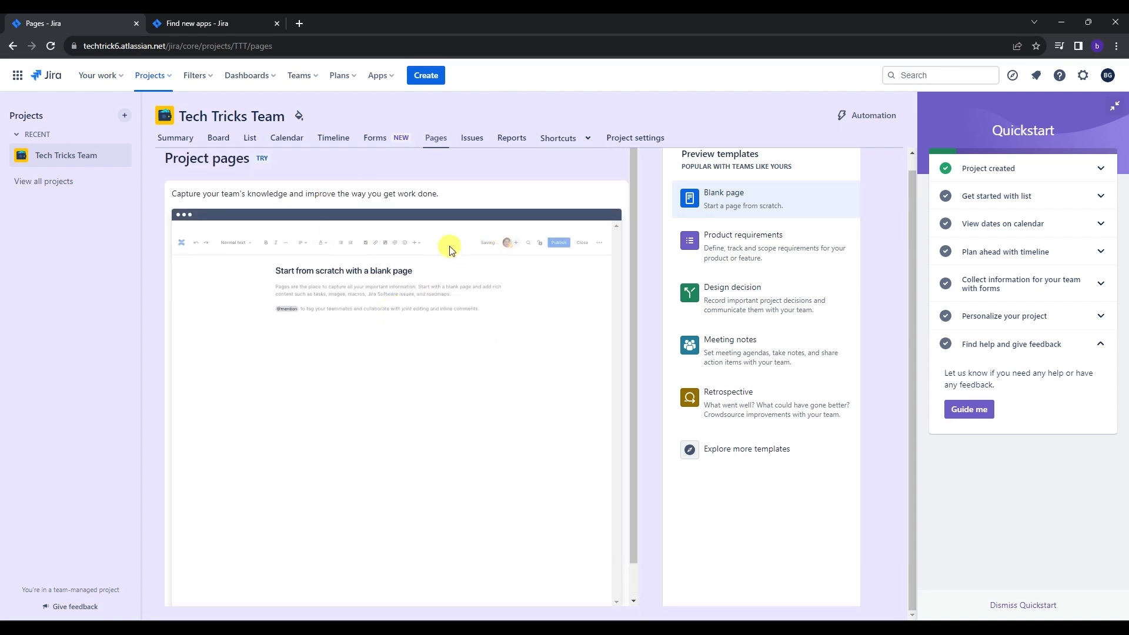
scroll(460, 236, down, 1)
scroll(464, 206, up, 1)
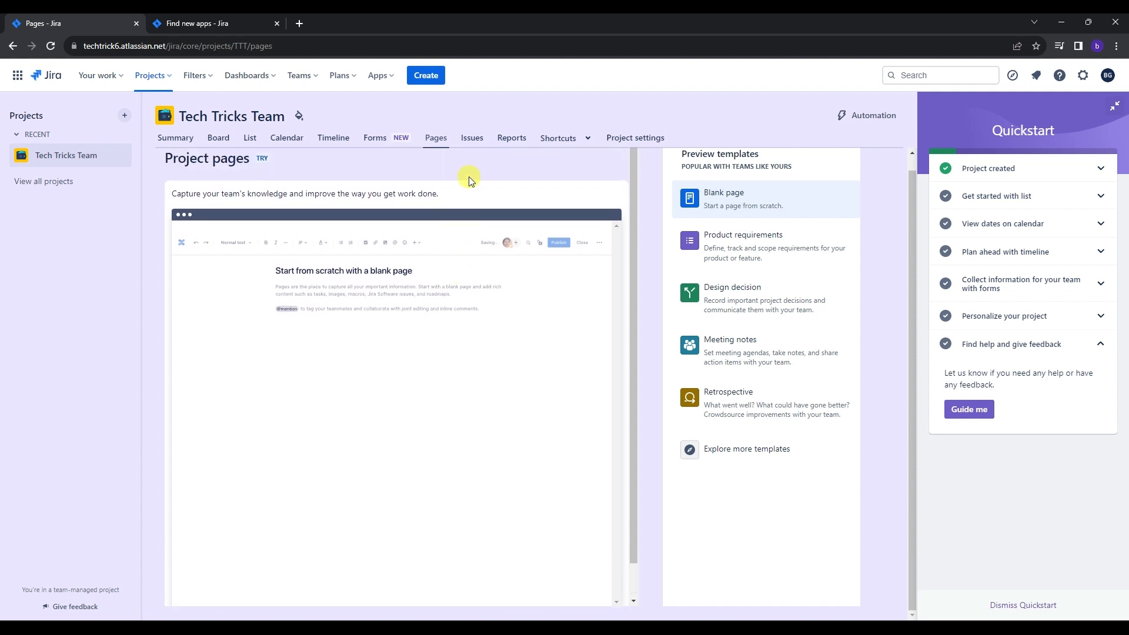
click(472, 137)
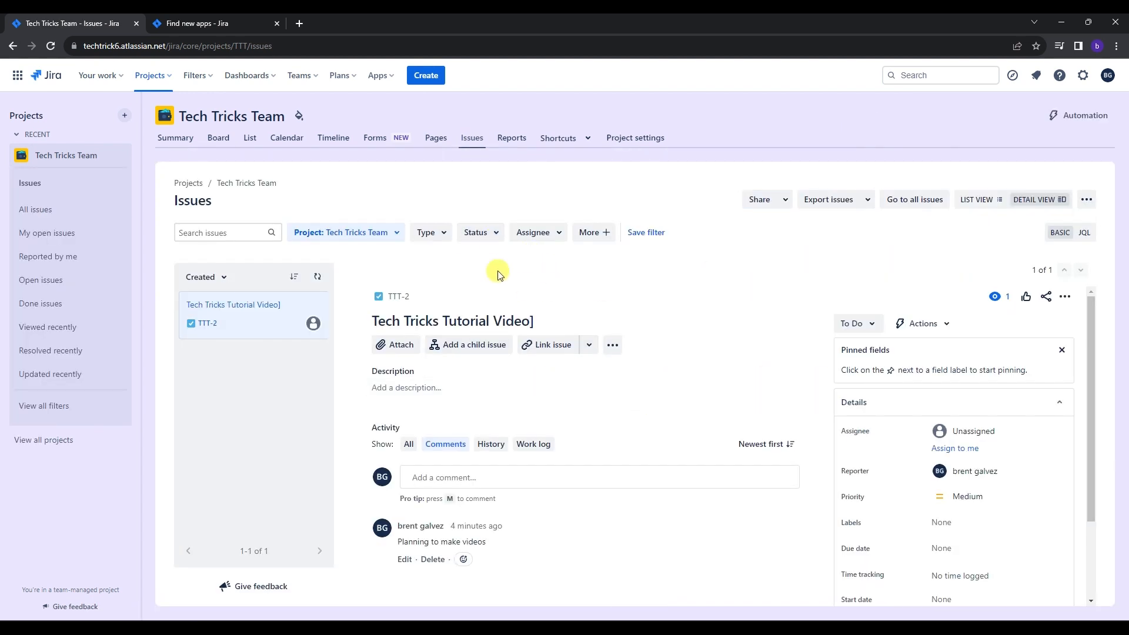
Generate the project's Average Age Report for the previous 7 days and review its chart and data table.
click(531, 147)
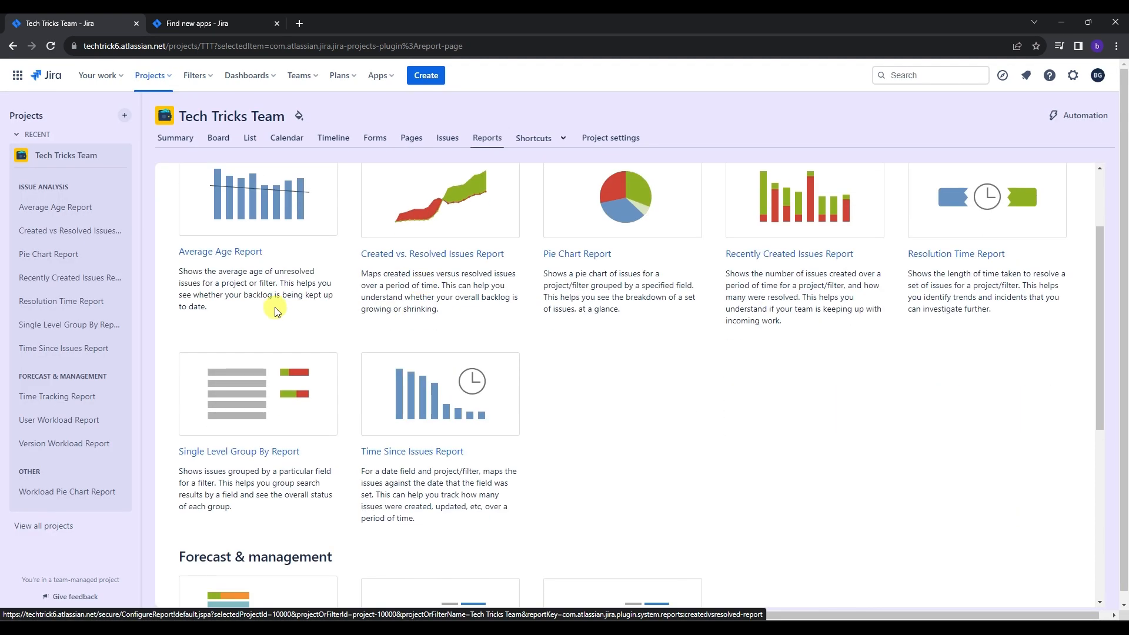
click(241, 339)
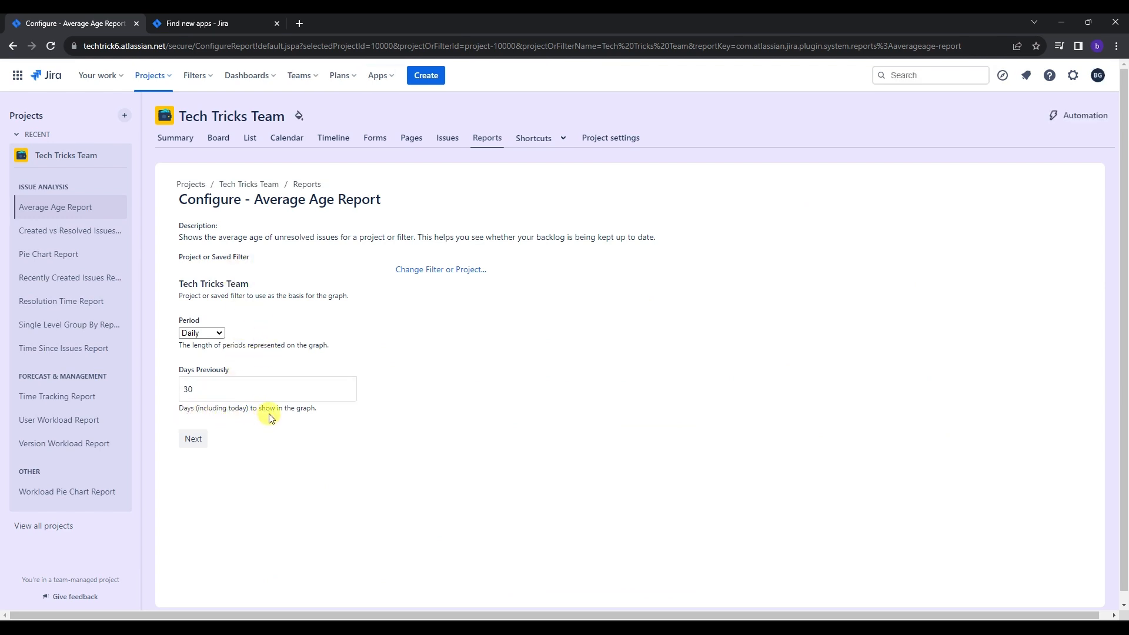
click(229, 391)
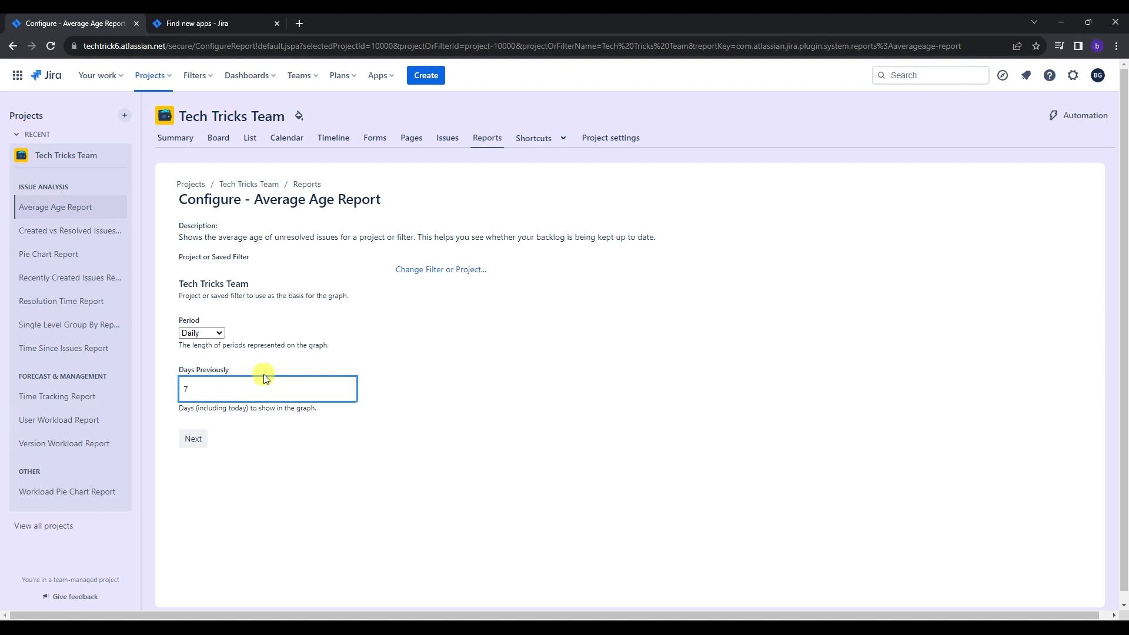
click(194, 439)
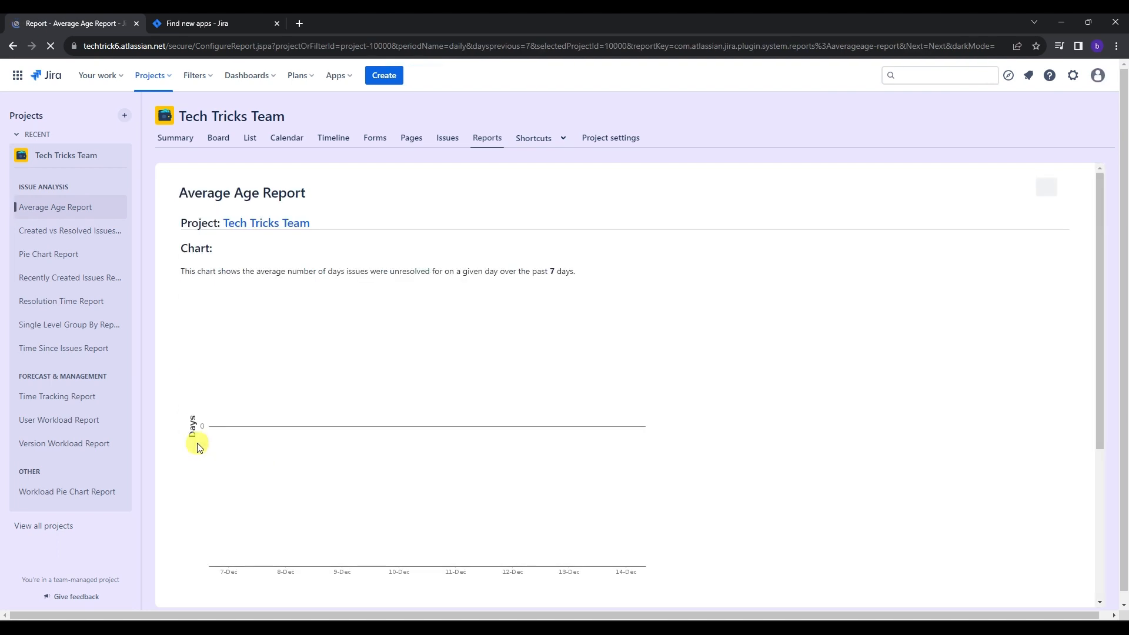
scroll(223, 447, down, 2)
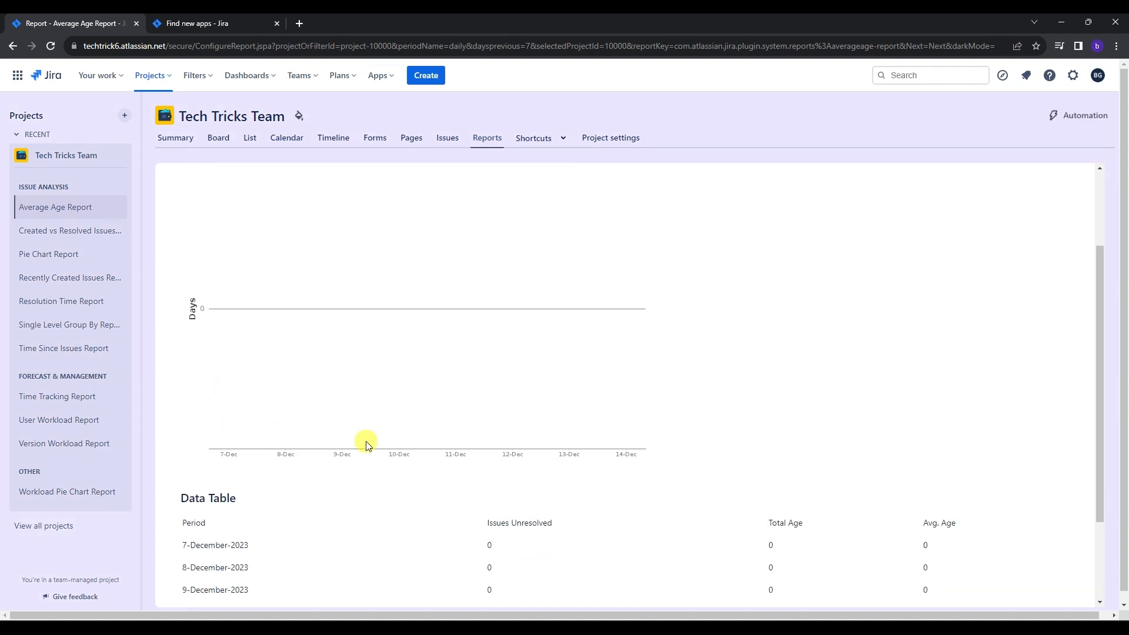
scroll(209, 310, up, 2)
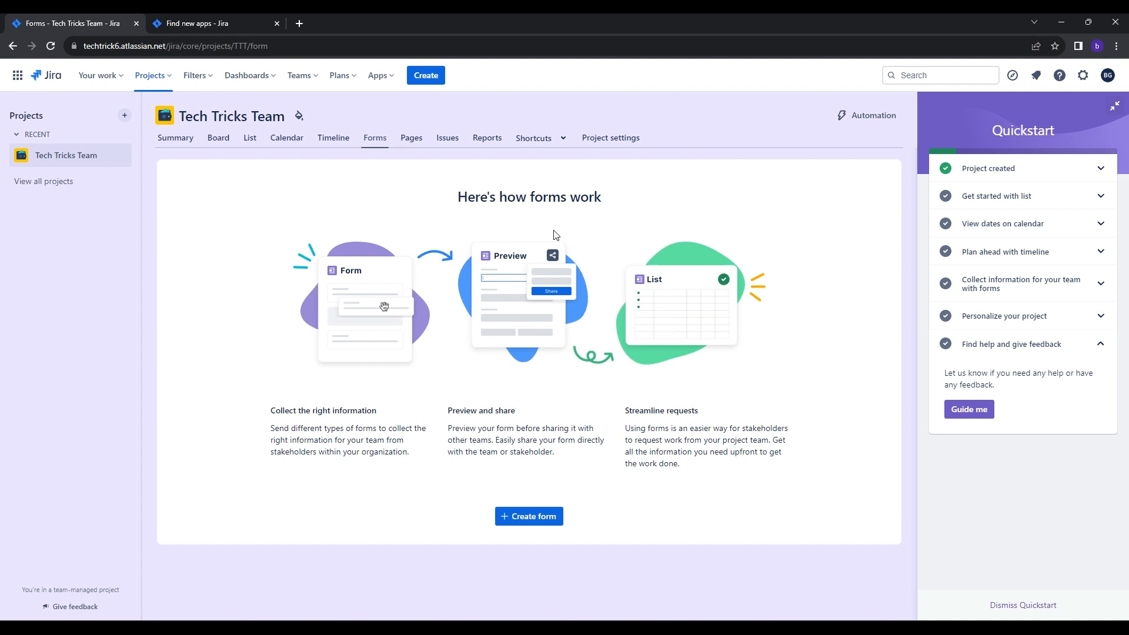
click(530, 145)
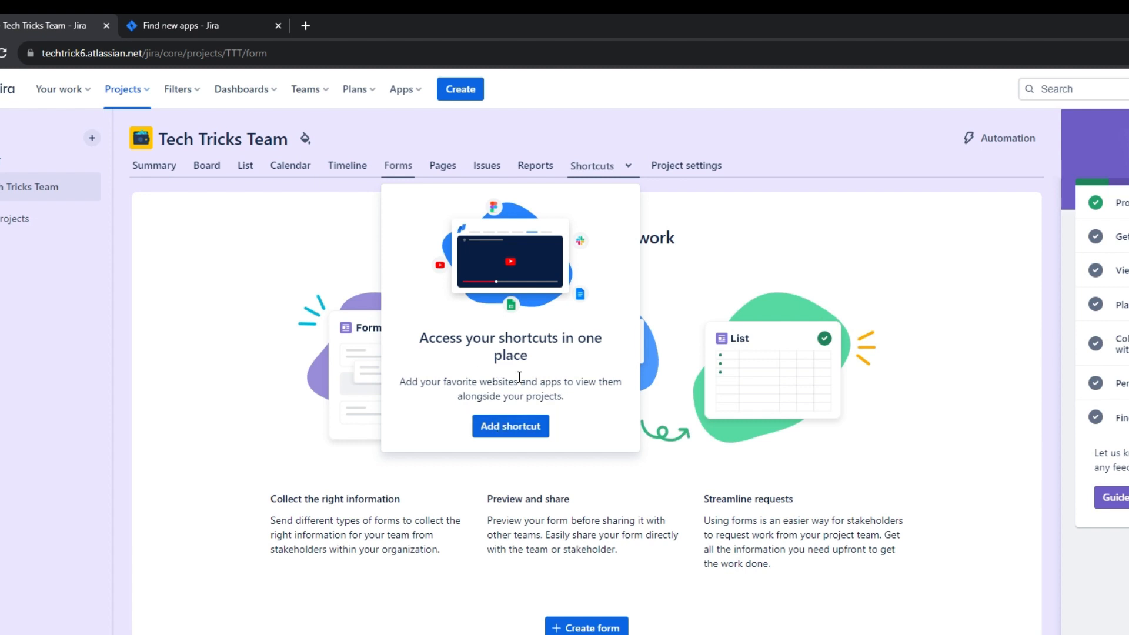
click(505, 427)
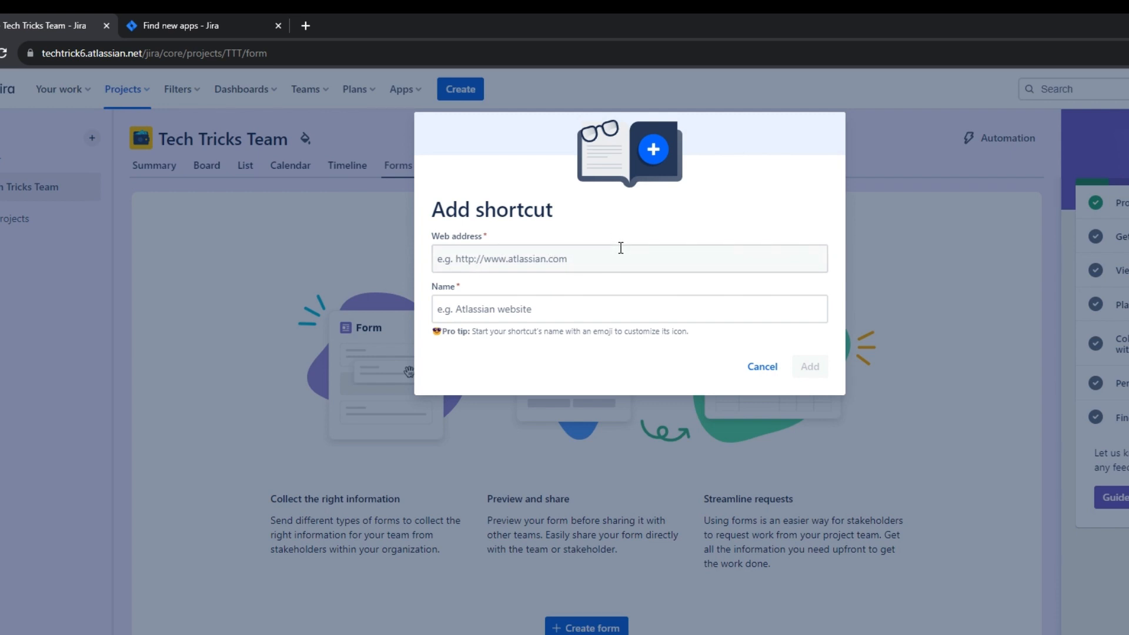
click(492, 255)
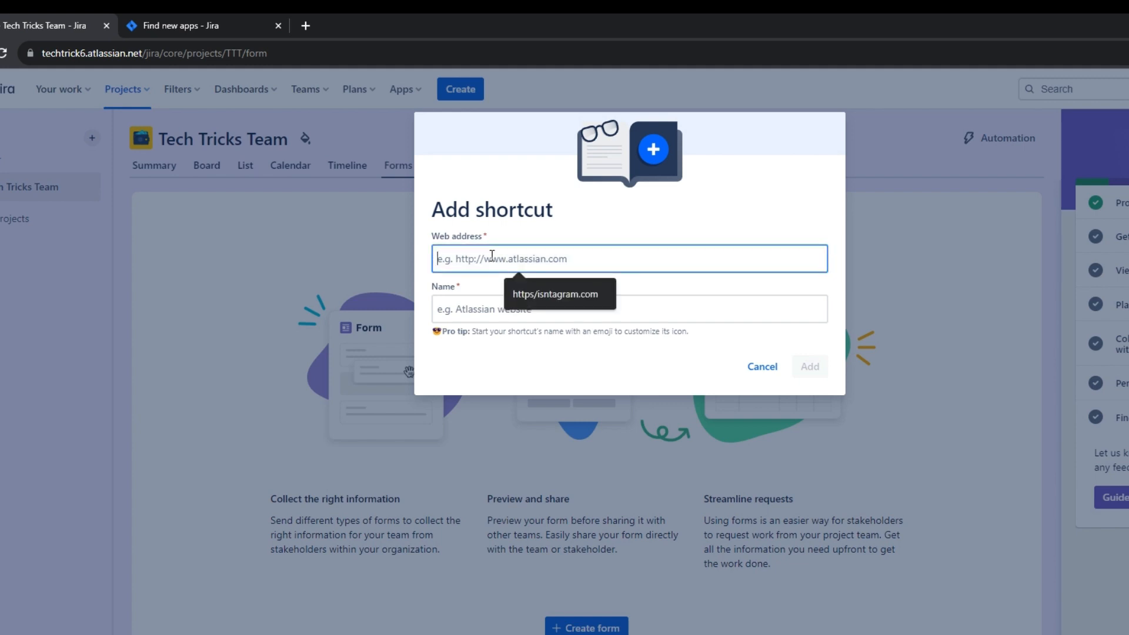
text(https://www.facebook.com/)
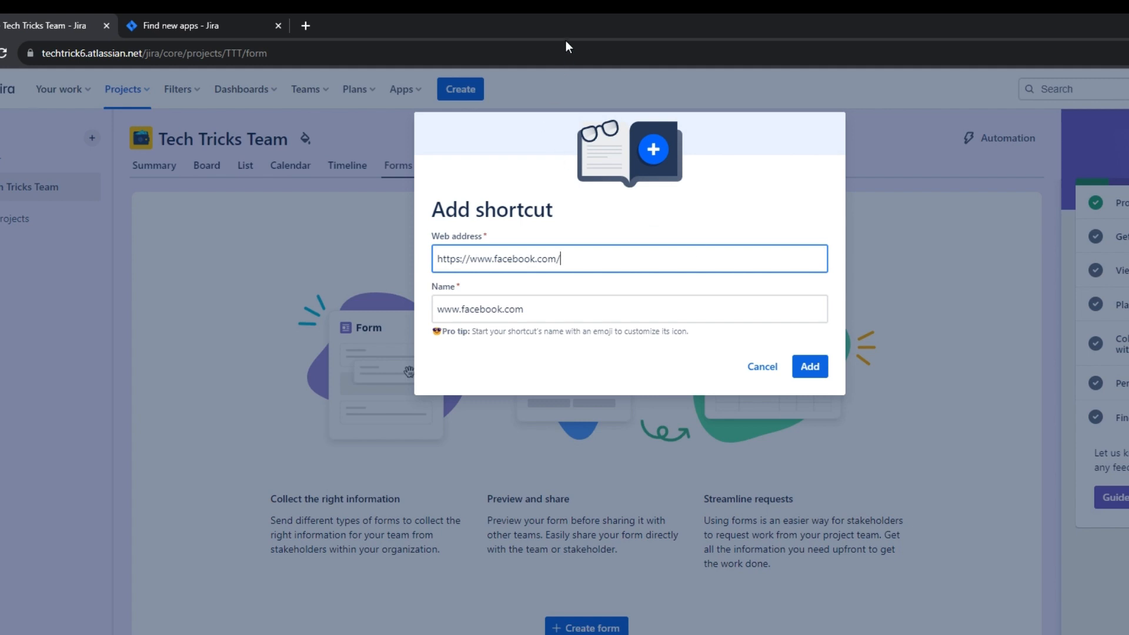
click(762, 366)
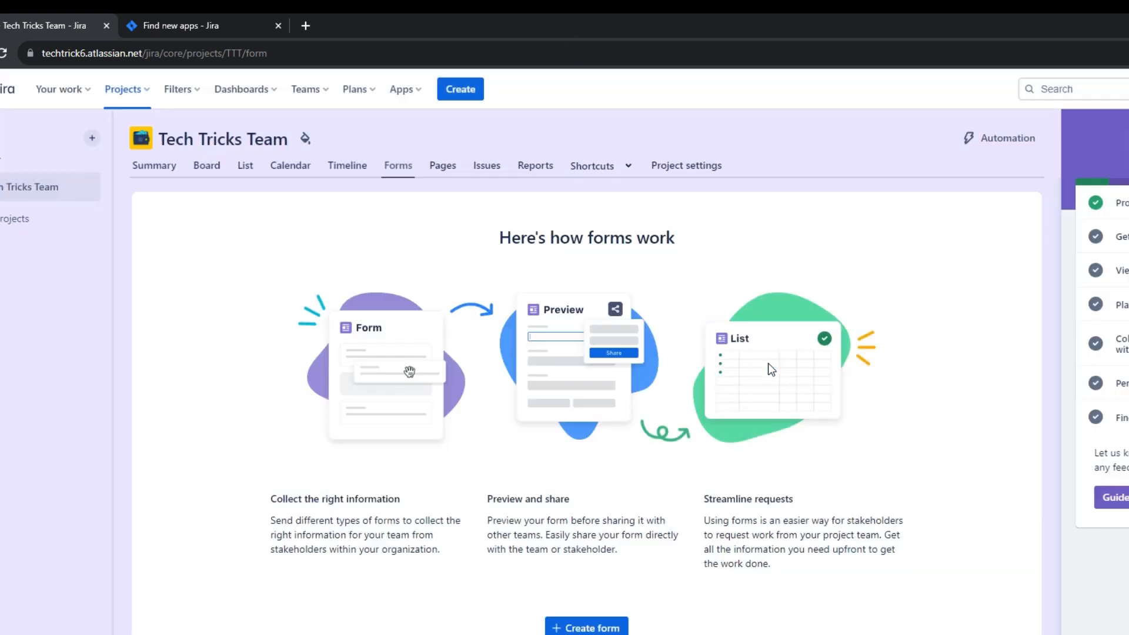